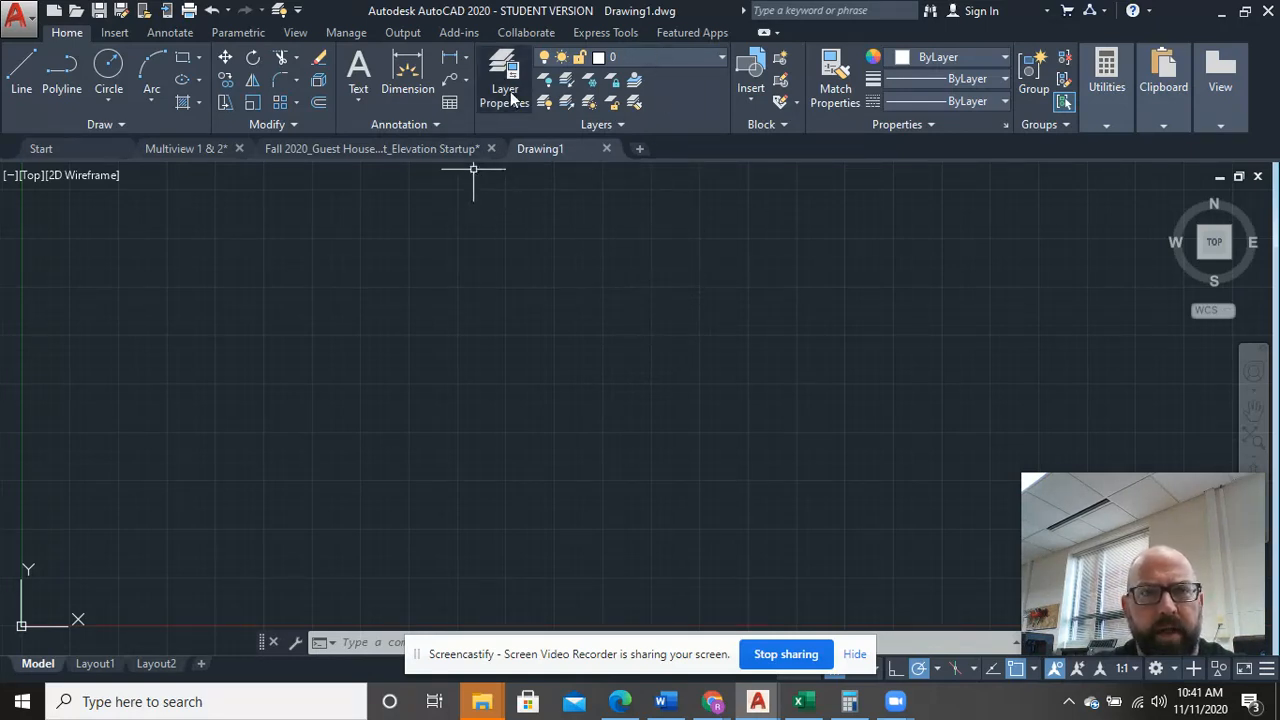
{"action": "left_click", "coordinate": [712, 53]}
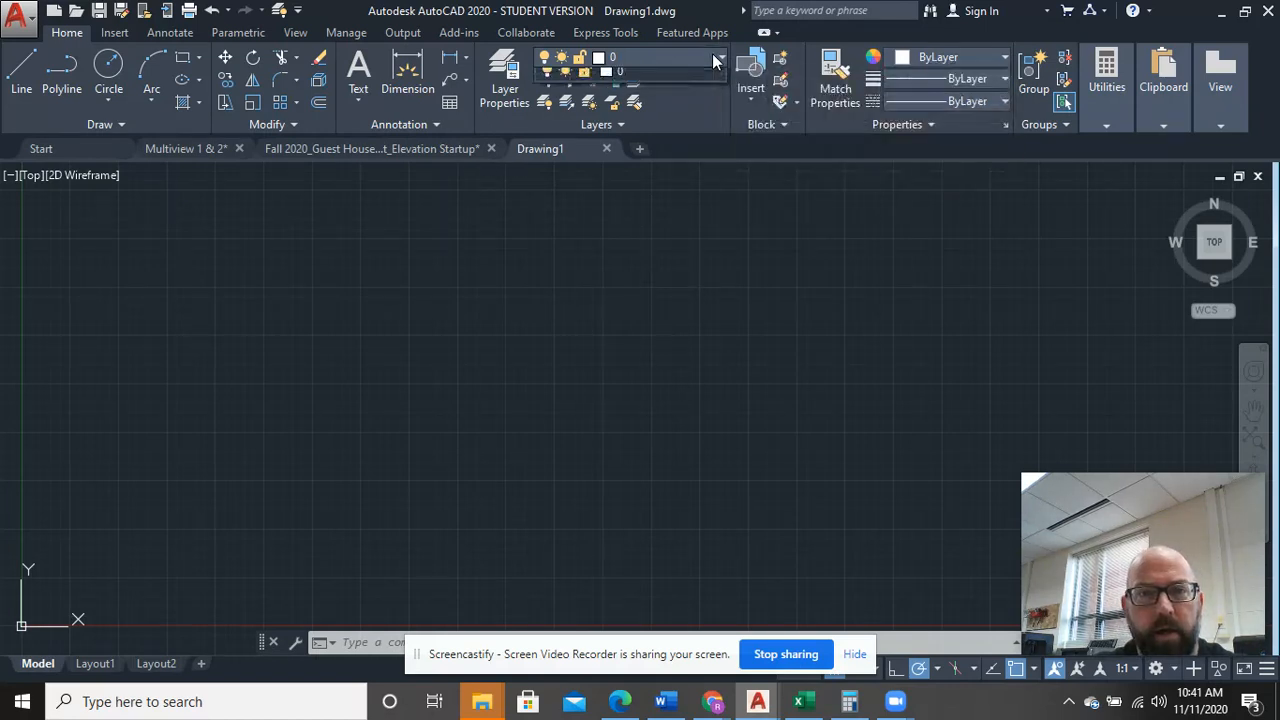
{"action": "left_click", "coordinate": [714, 60]}
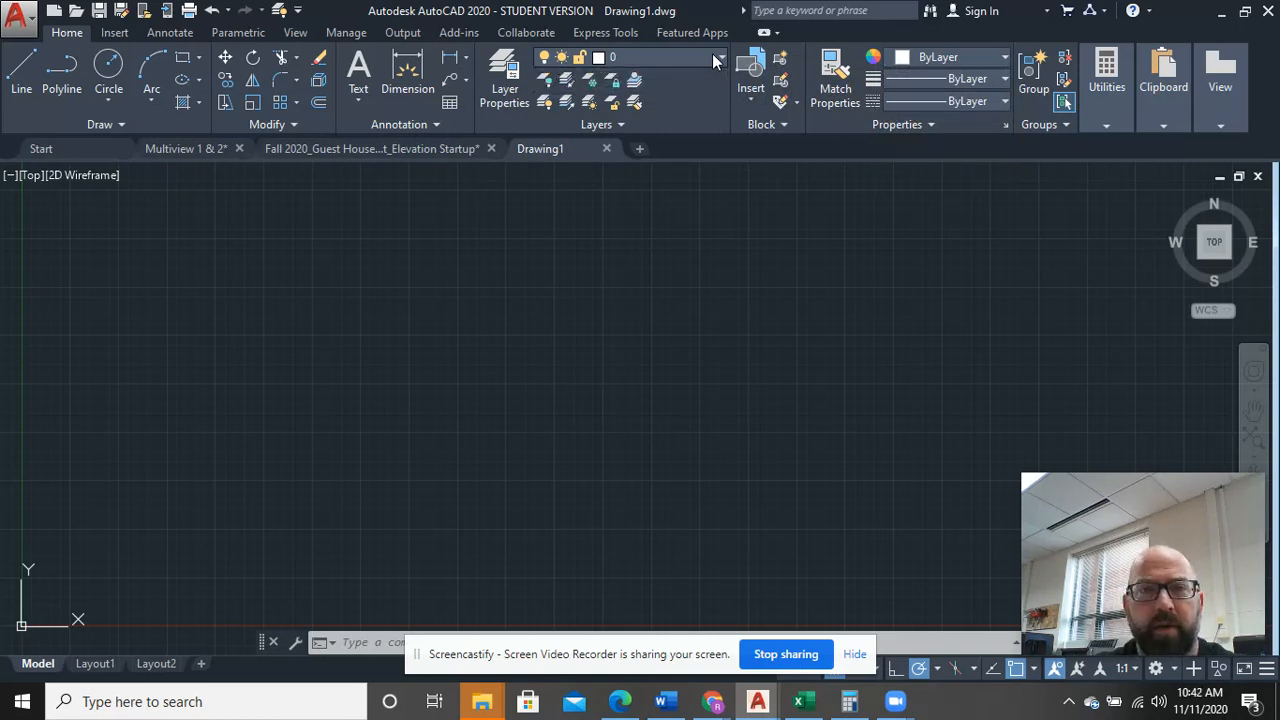
{"action": "left_click", "coordinate": [712, 57]}
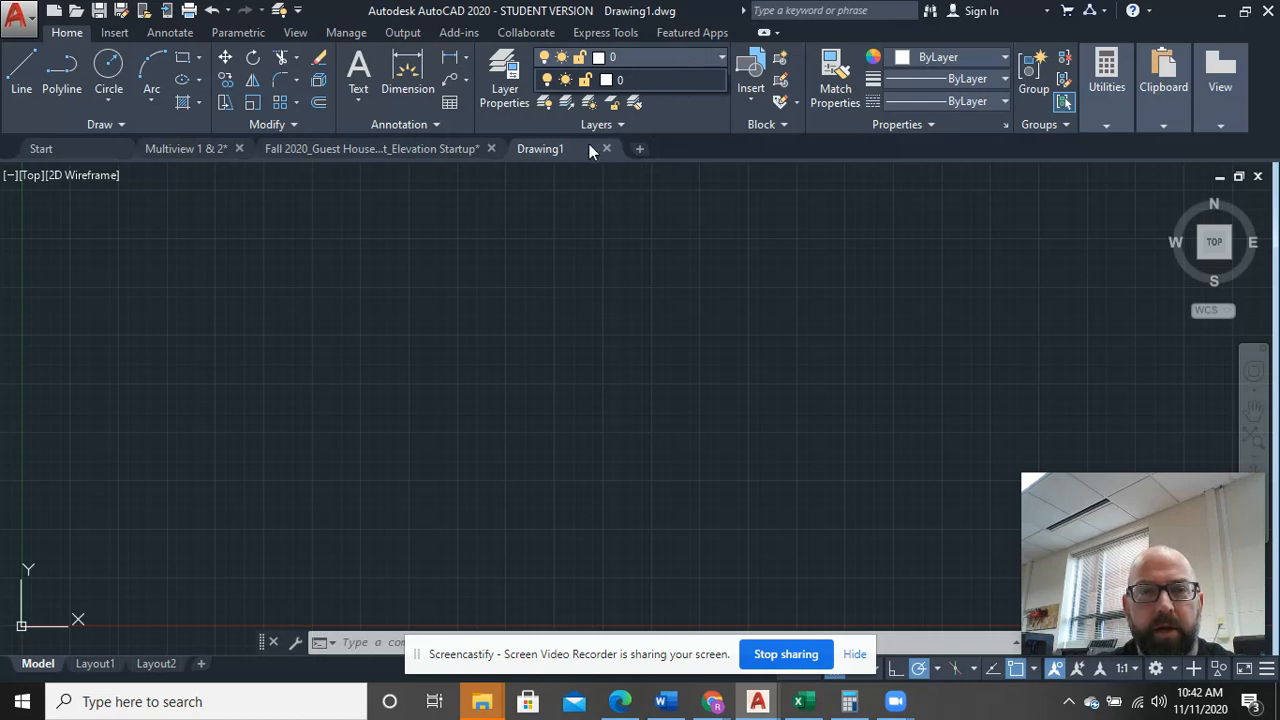
Step: Add one new layer to the drawing in the layer manager and close the manager
{"action": "left_click", "coordinate": [504, 88]}
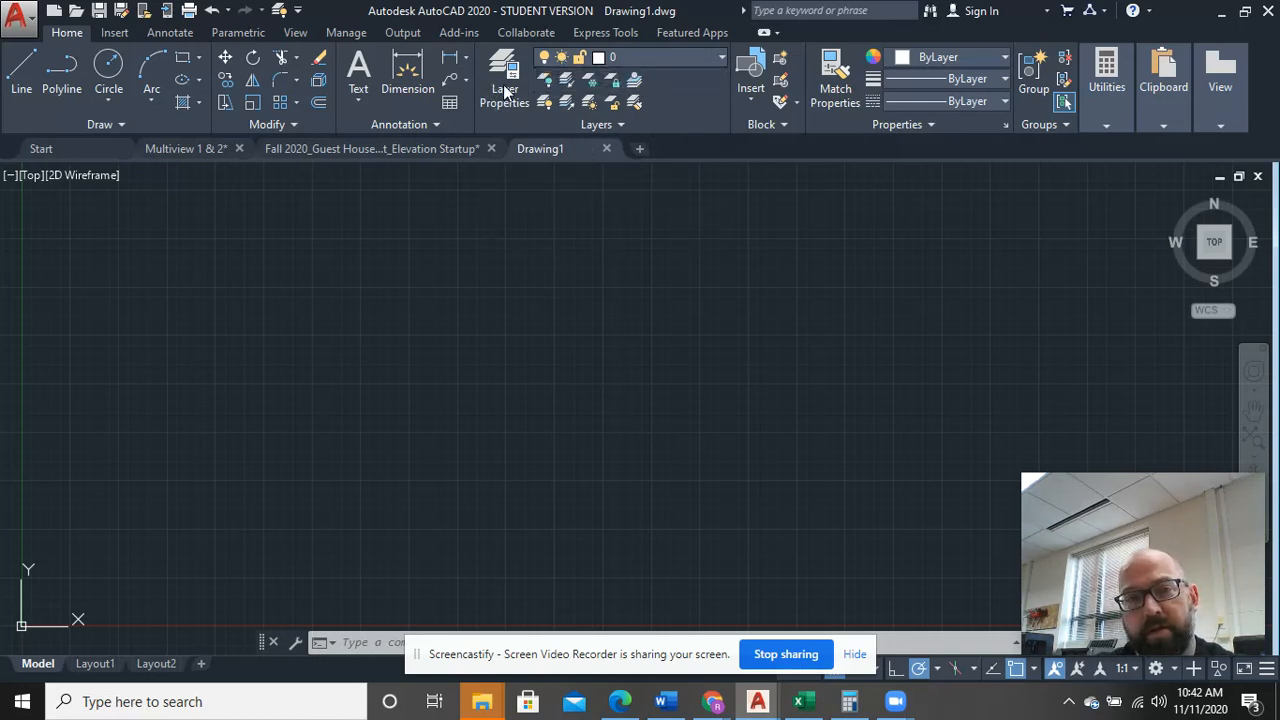
{"action": "left_click", "coordinate": [504, 88]}
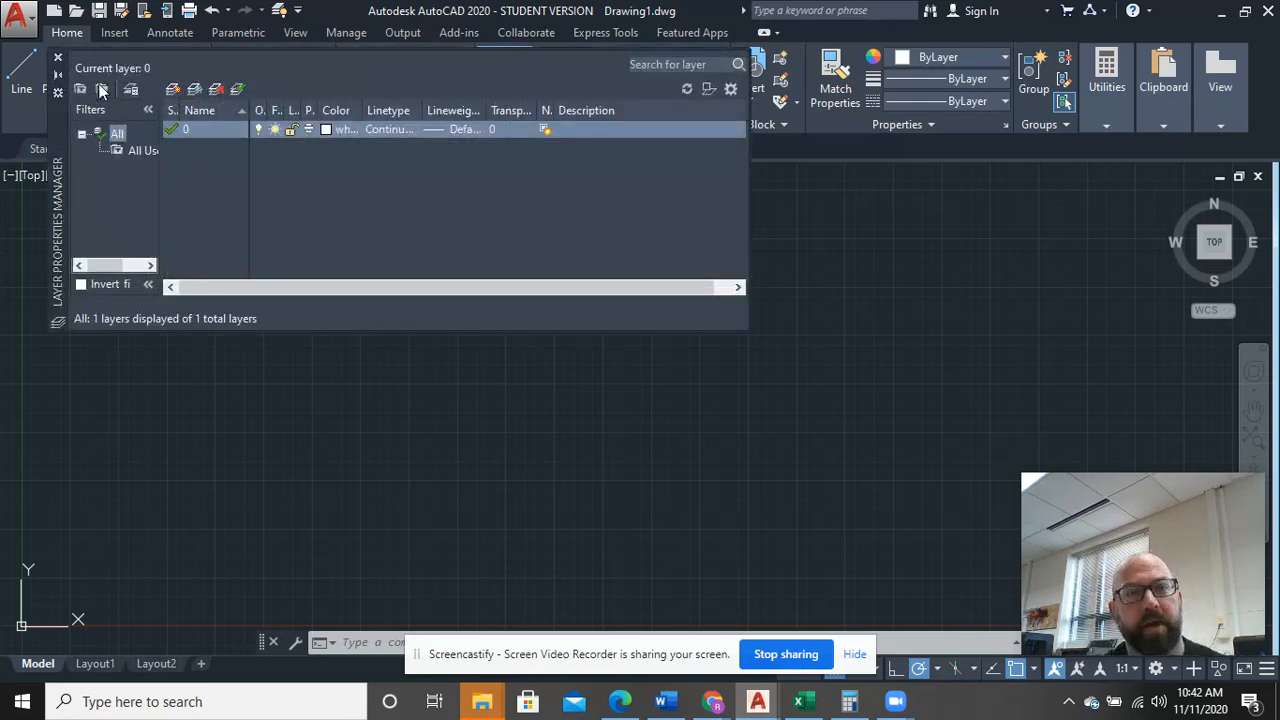
{"action": "left_click", "coordinate": [173, 89]}
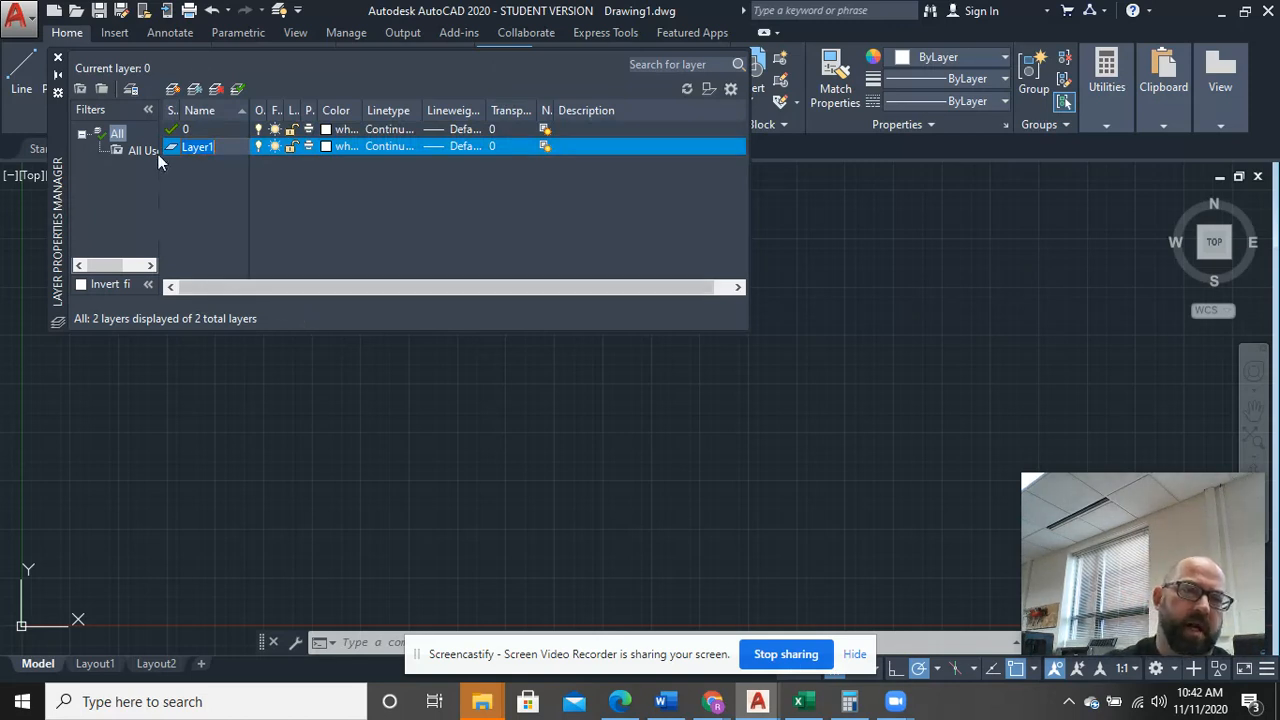
{"action": "left_click", "coordinate": [58, 59]}
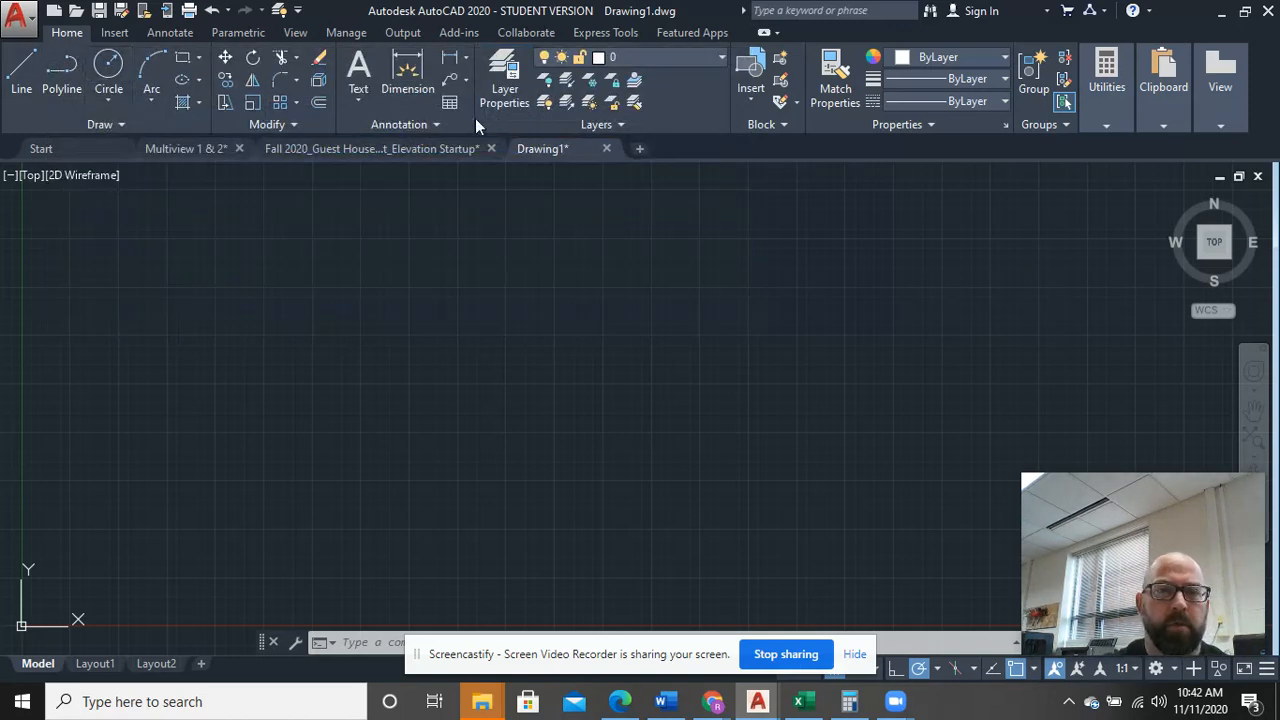
Step: Make the newly added layer current in the layer manager and rename it Object Lines
{"action": "left_click", "coordinate": [512, 79]}
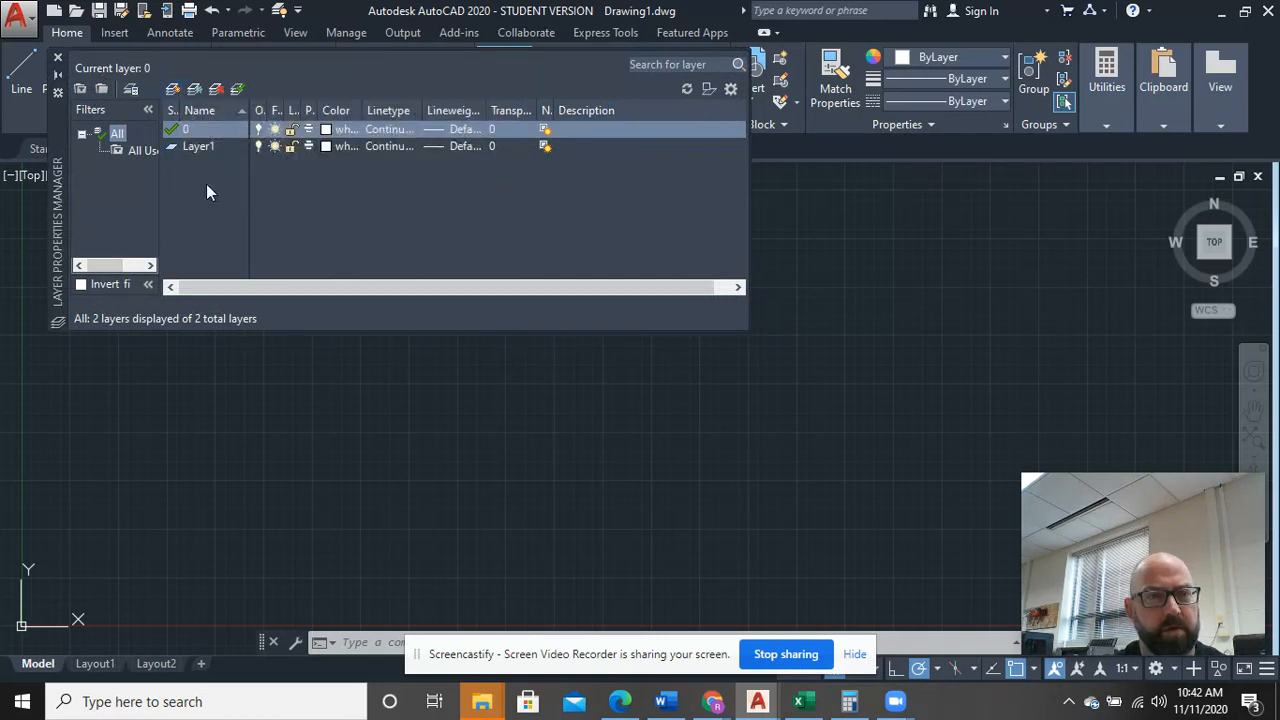
{"action": "double_click", "coordinate": [211, 148]}
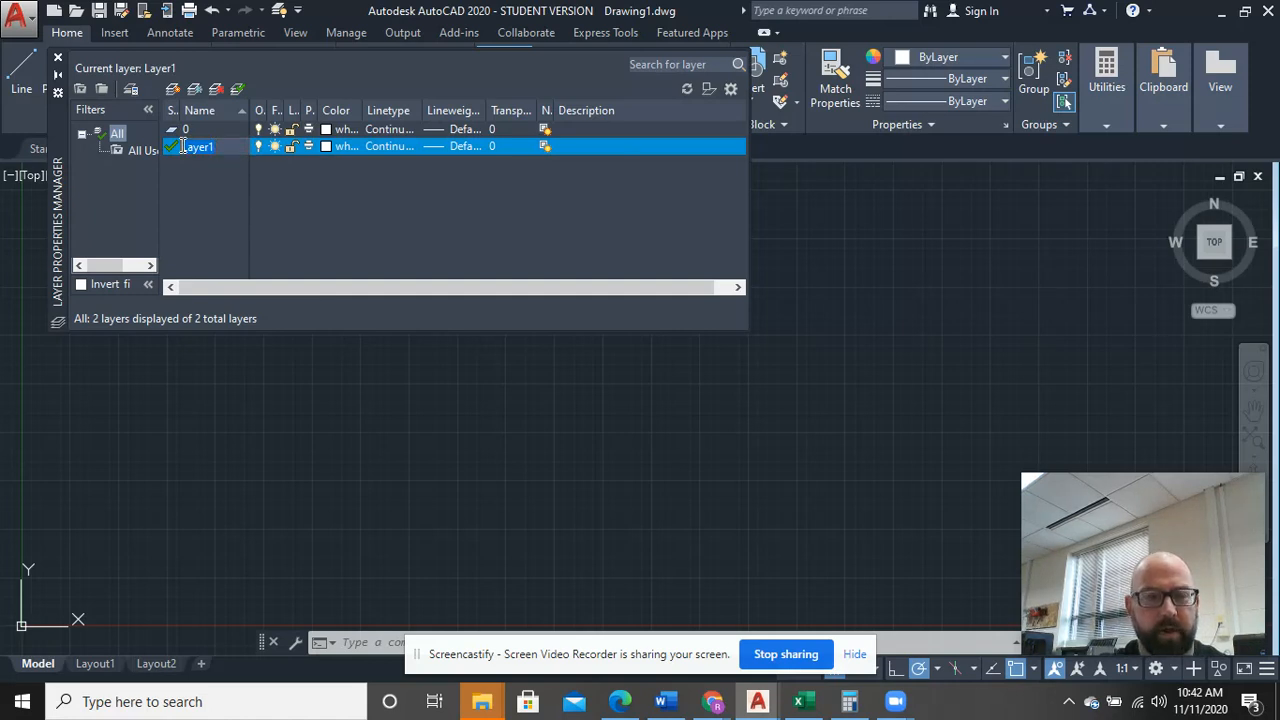
{"action": "type", "text": "Object"}
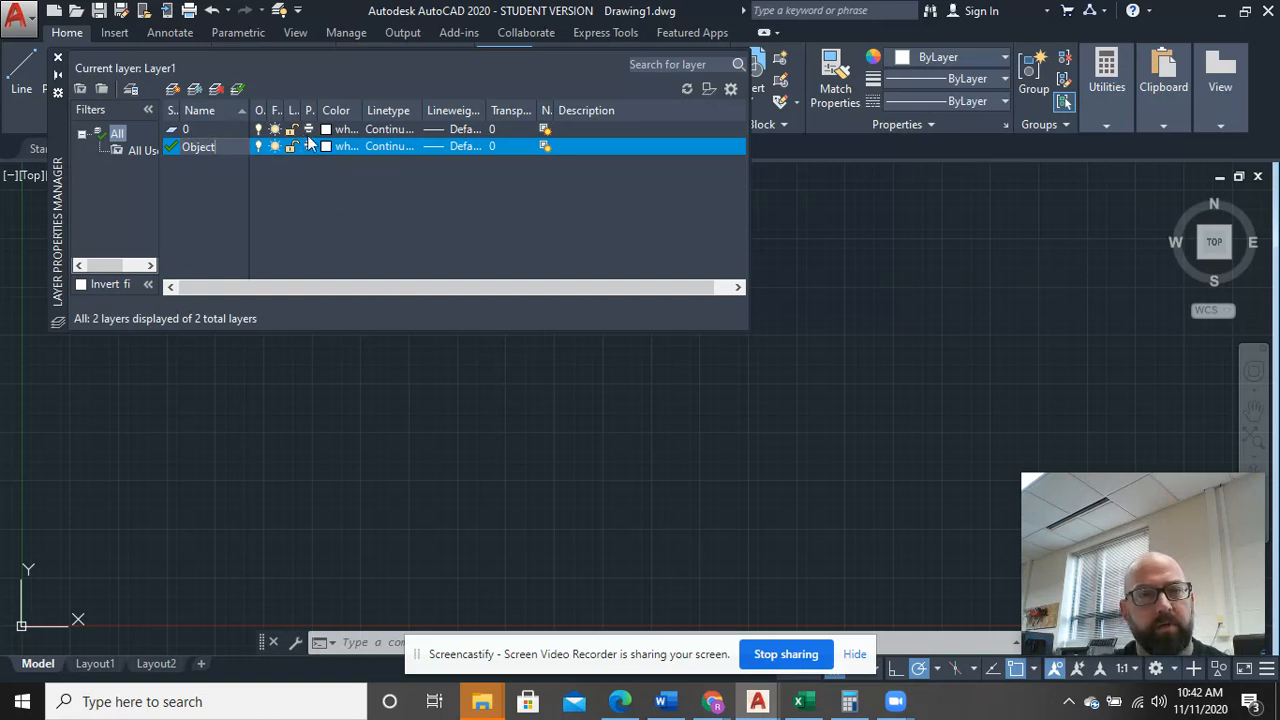
{"action": "key", "text": "Return"}
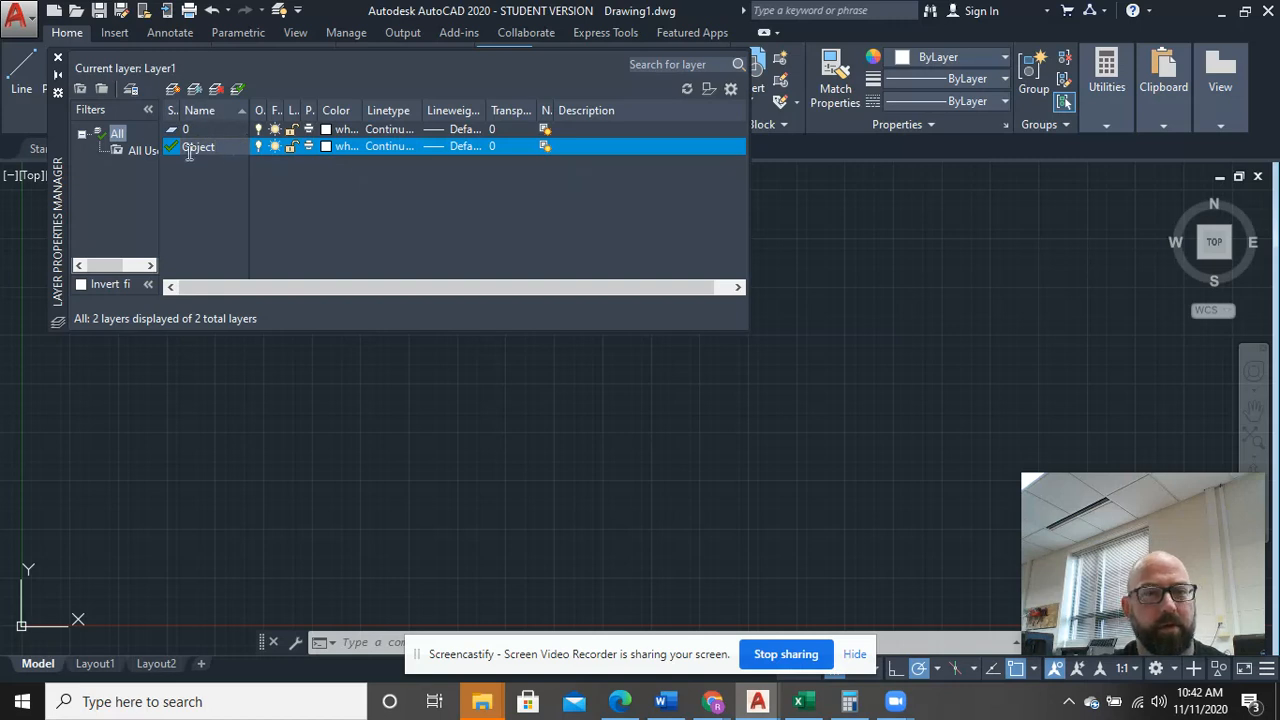
{"action": "left_click", "coordinate": [290, 188]}
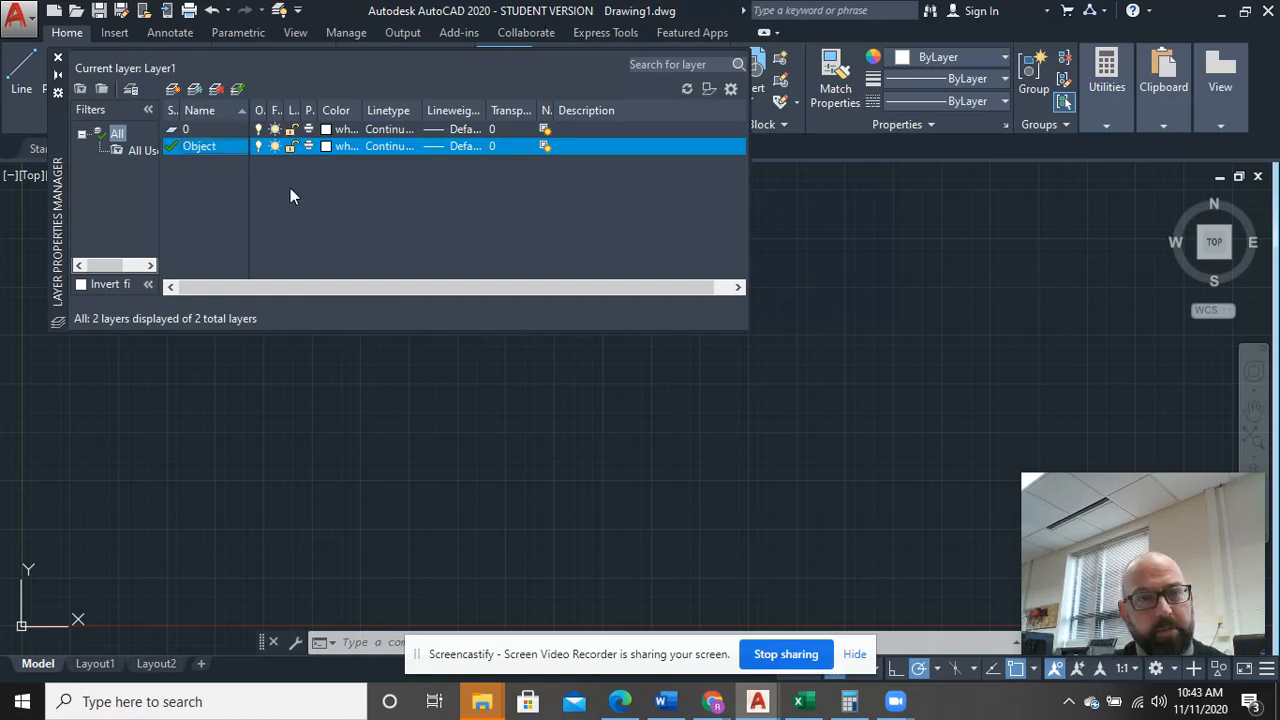
{"action": "left_click", "coordinate": [220, 148]}
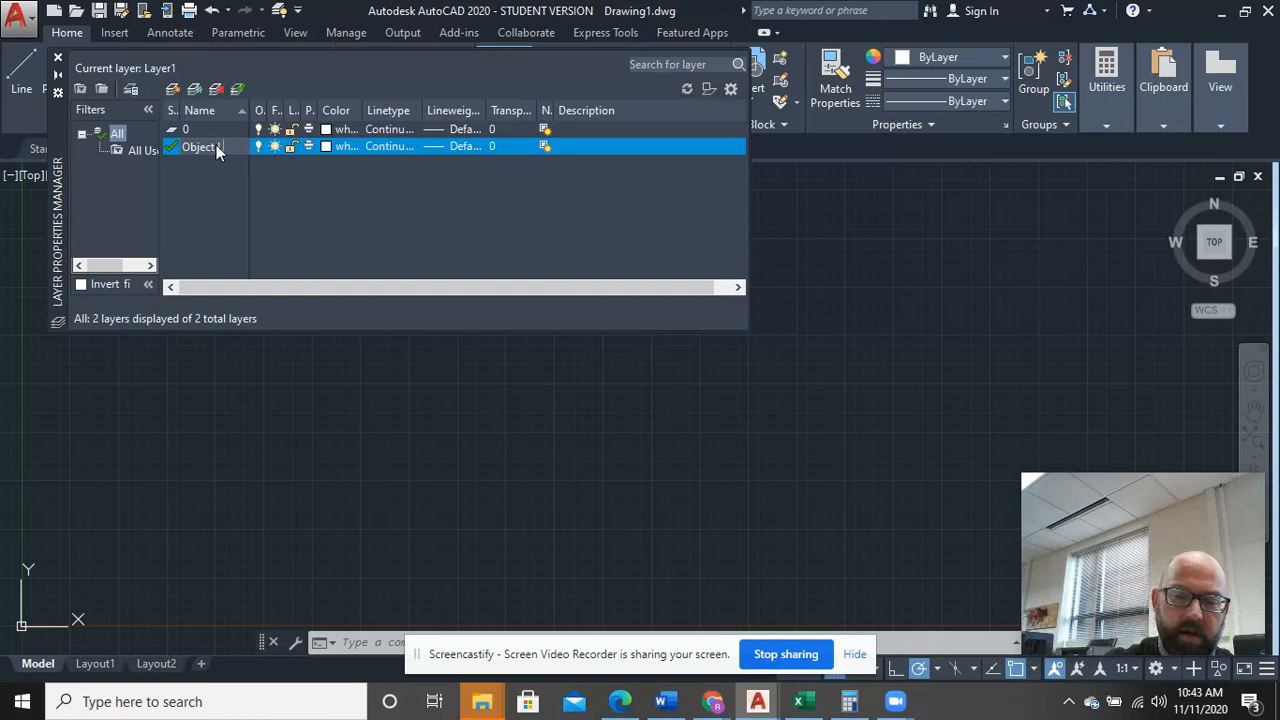
{"action": "left_click", "coordinate": [202, 185]}
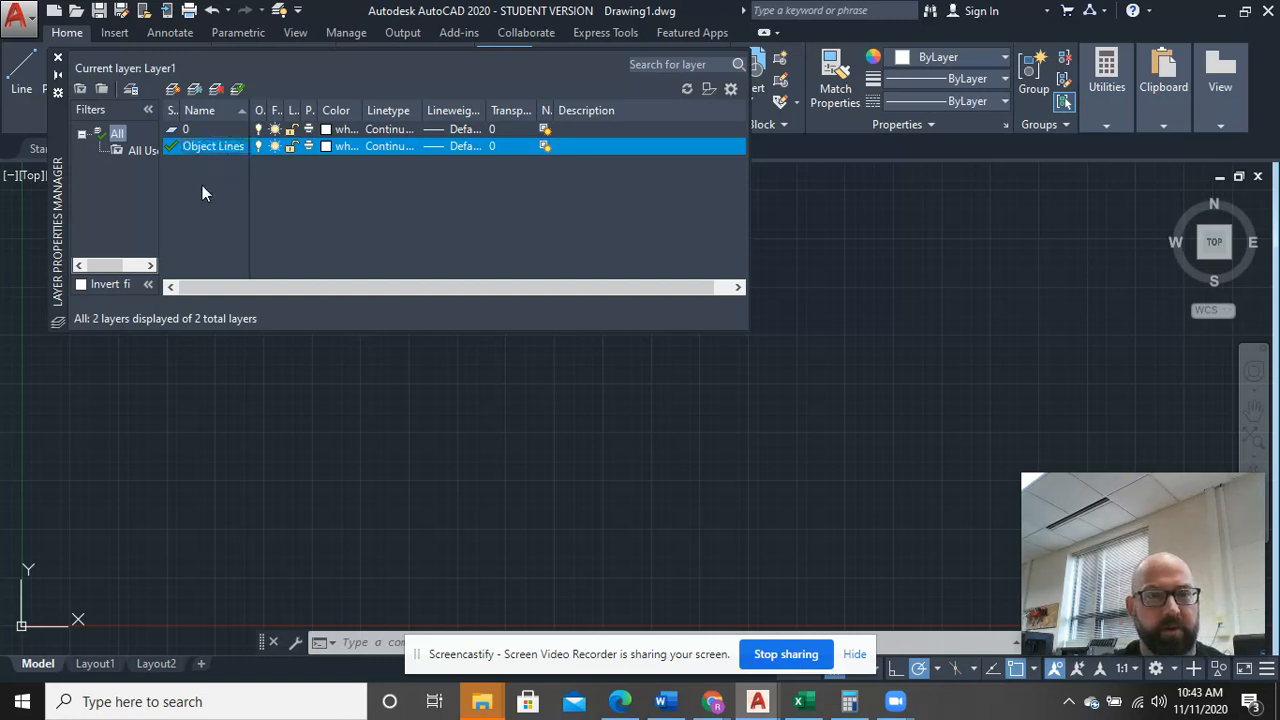
Step: Add a layer named Construction and set its color to yellow, index color 50
{"action": "left_click", "coordinate": [173, 89]}
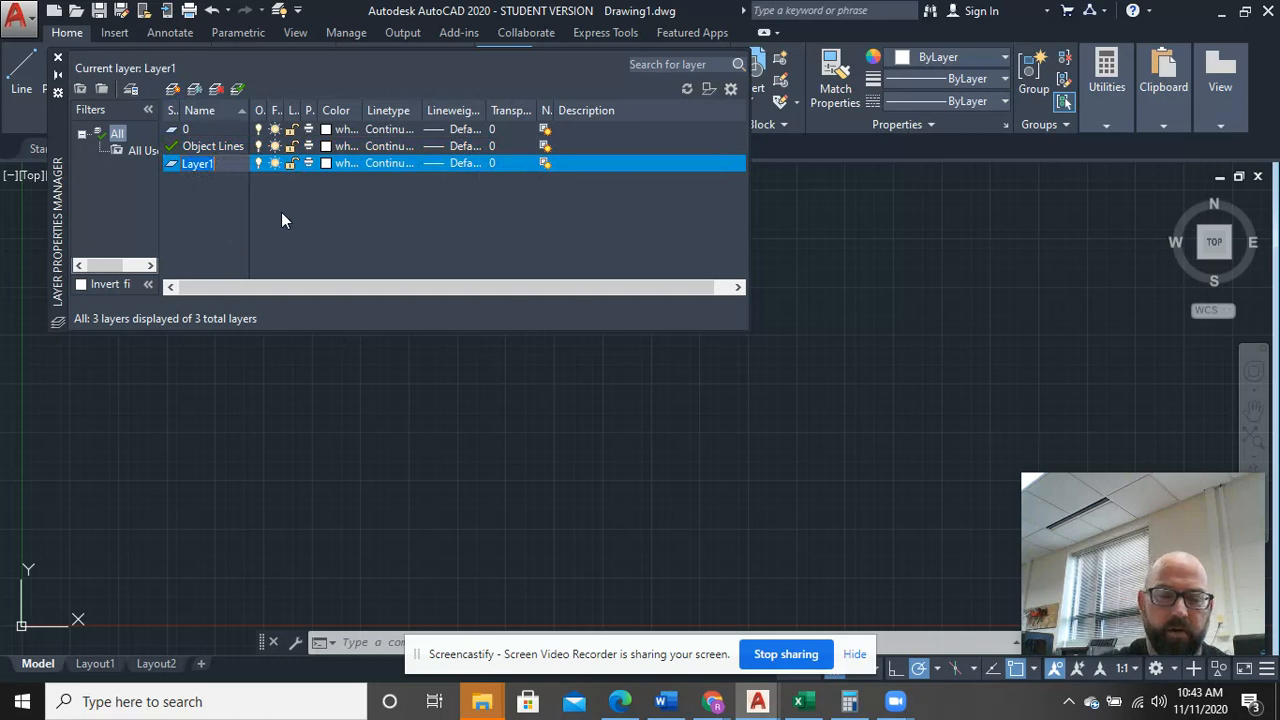
{"action": "type", "text": "Con"}
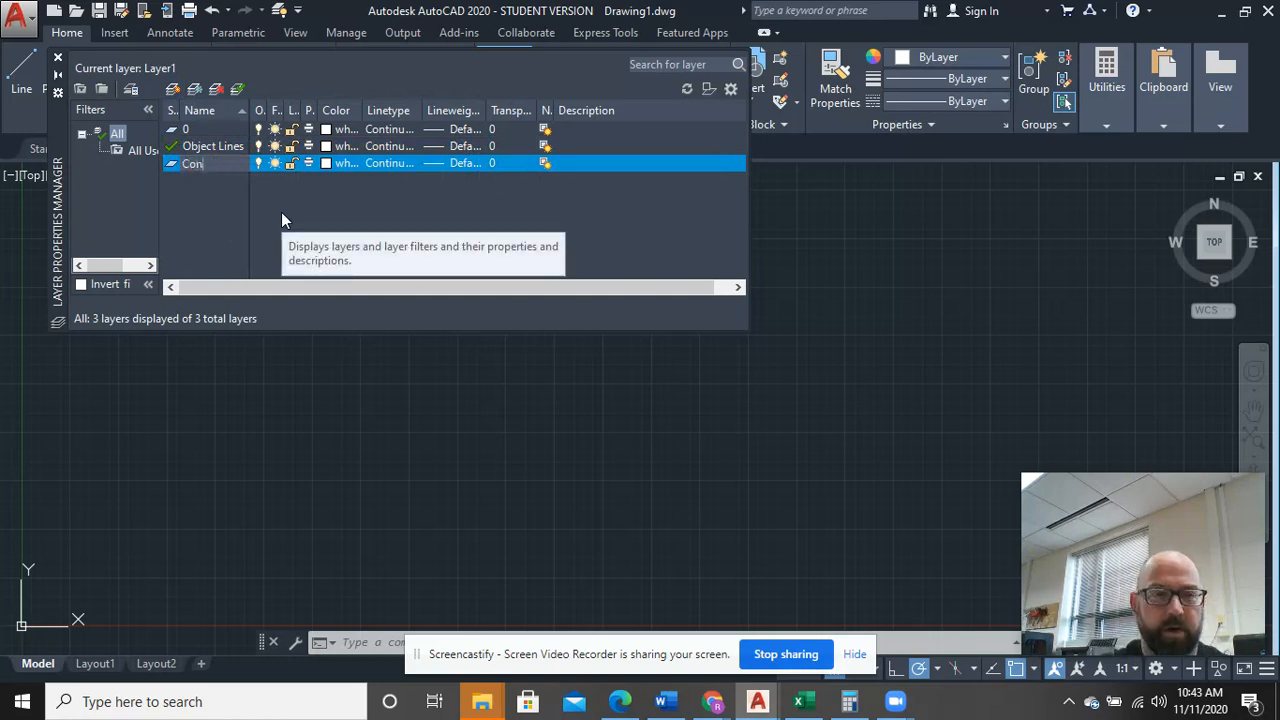
{"action": "type", "text": "struction"}
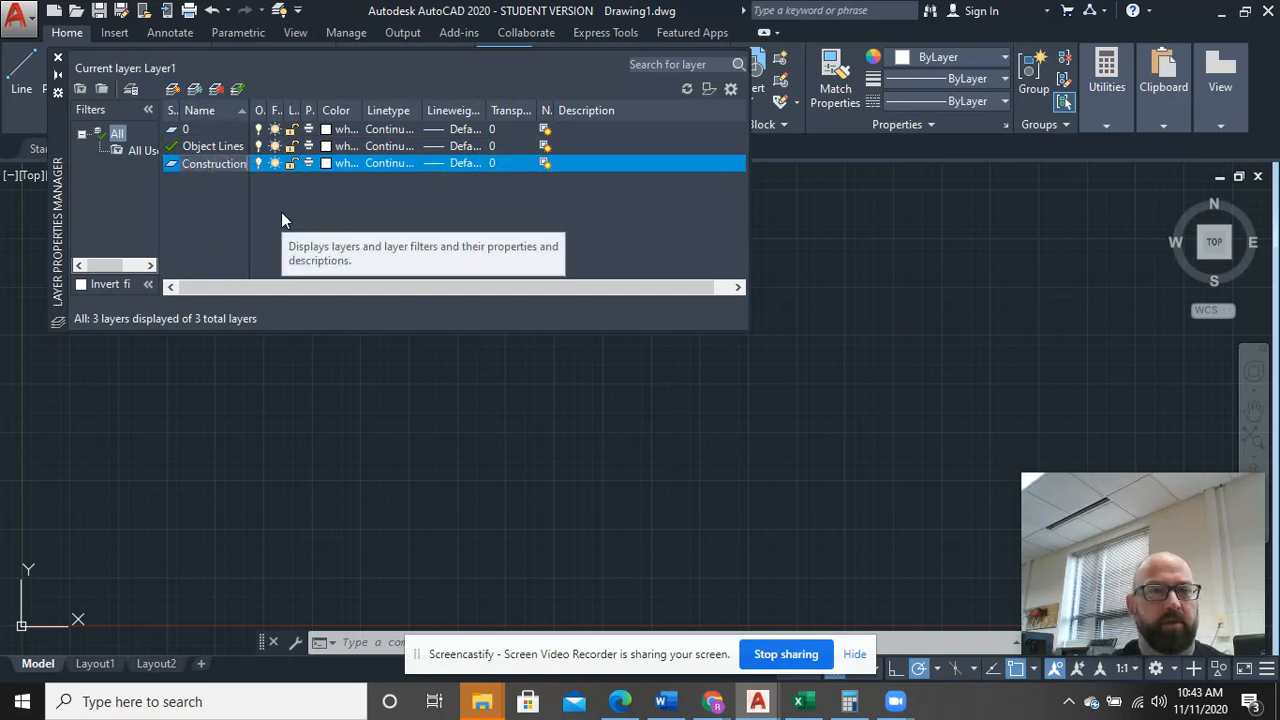
{"action": "left_click", "coordinate": [329, 162]}
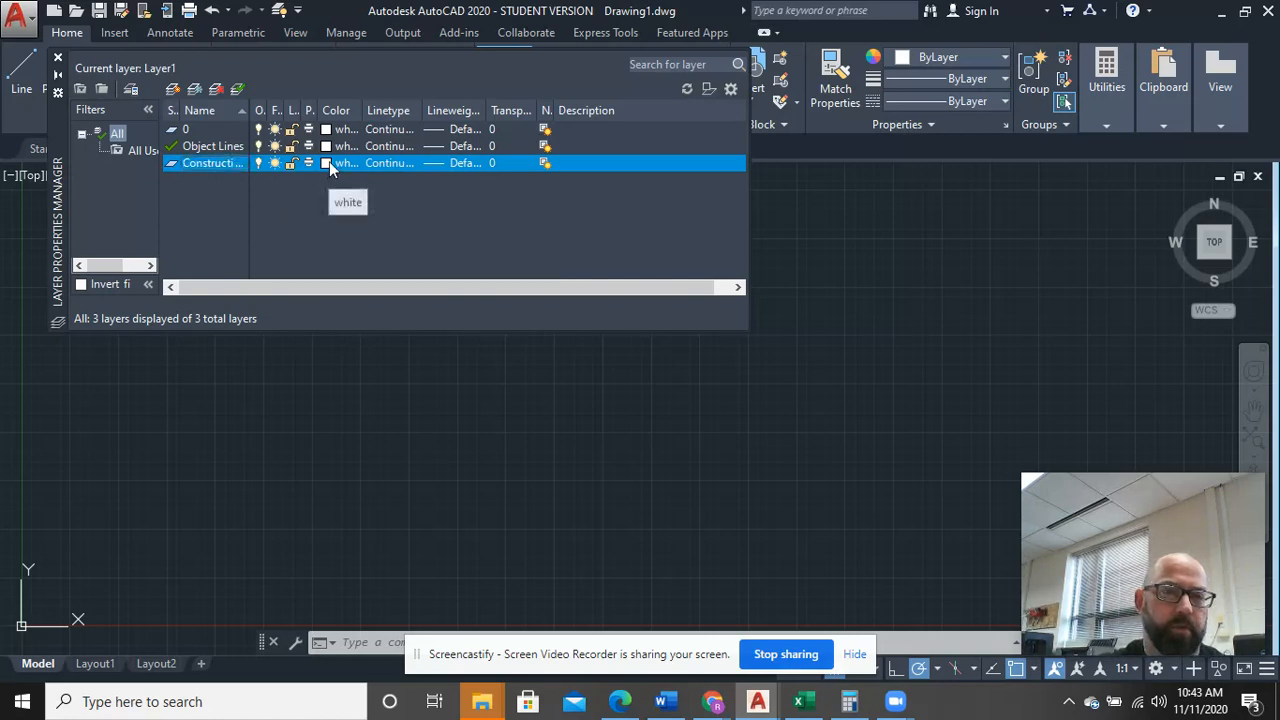
{"action": "left_click", "coordinate": [329, 163]}
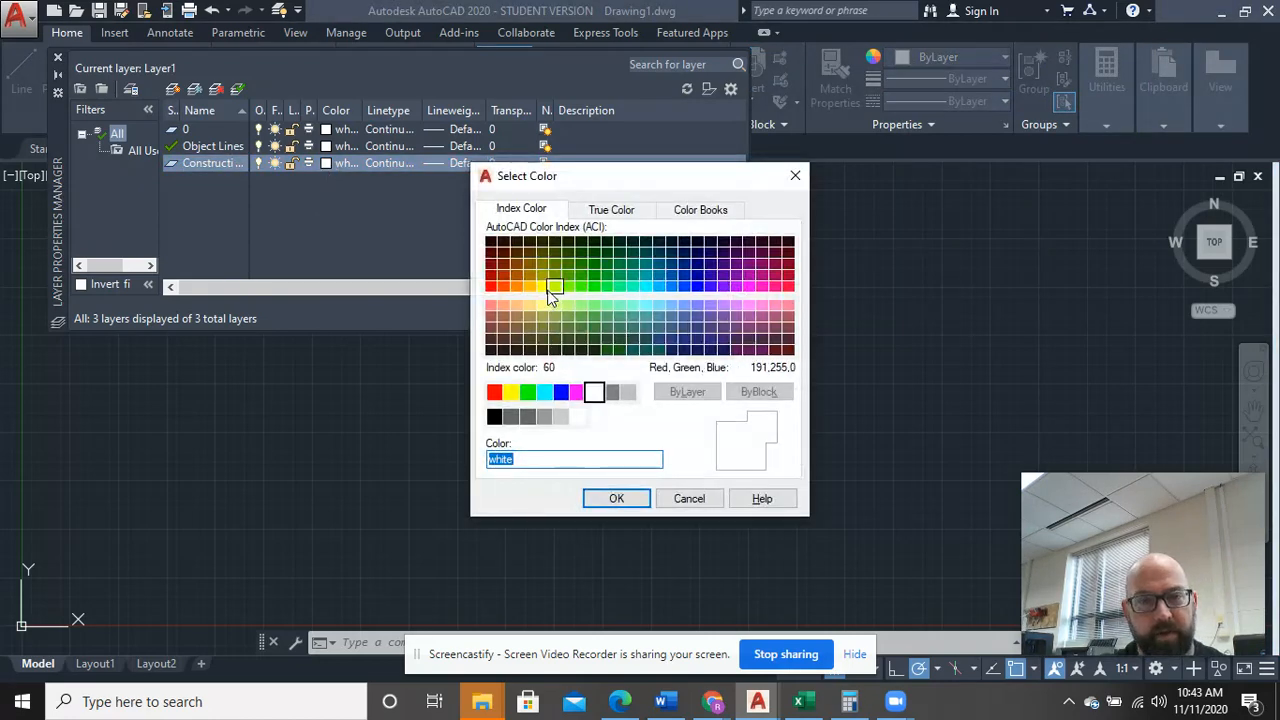
{"action": "left_click", "coordinate": [543, 287]}
{"action": "left_click", "coordinate": [618, 497]}
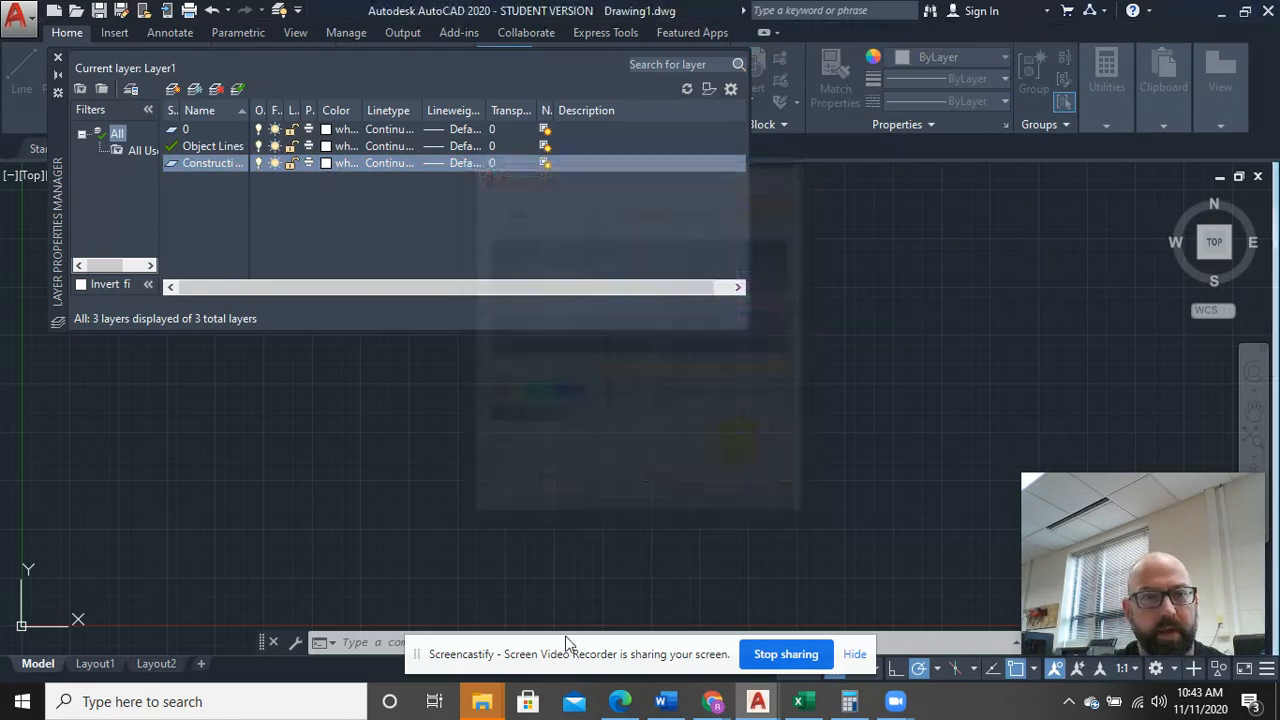
Step: Add a layer named Dimension and set its color to magenta, index color 210
{"action": "left_click", "coordinate": [175, 86]}
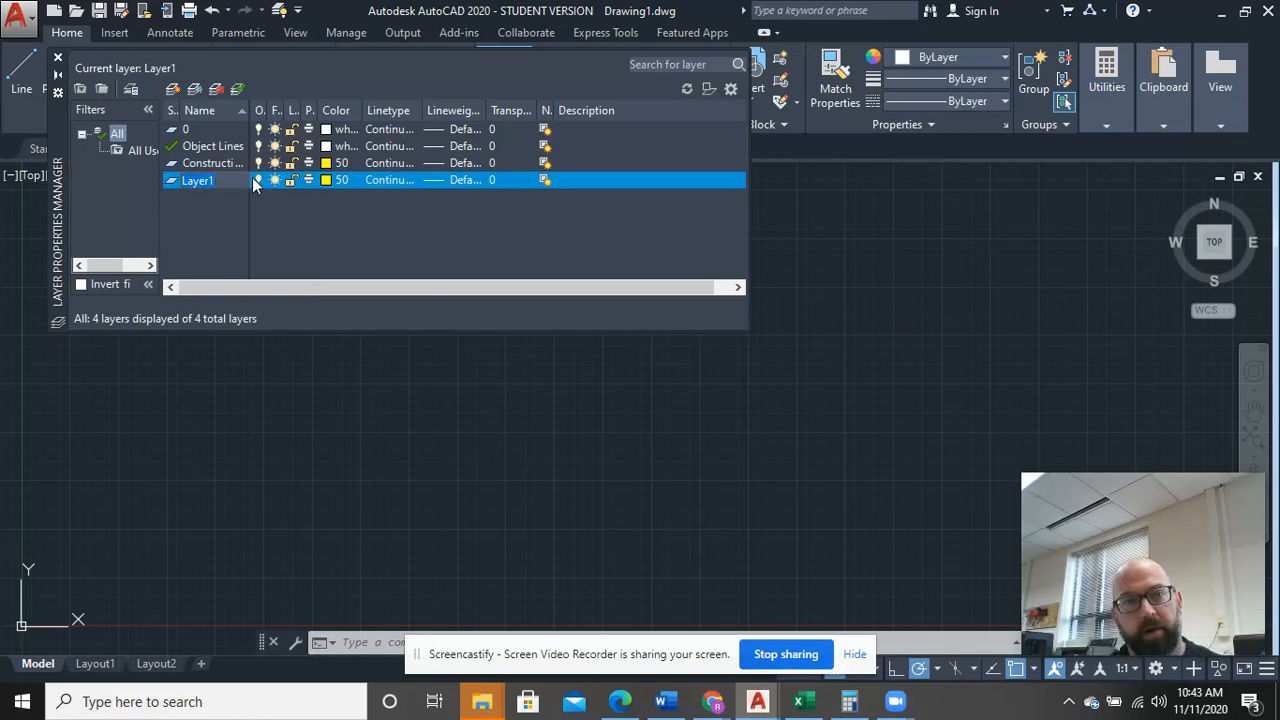
{"action": "type", "text": "D"}
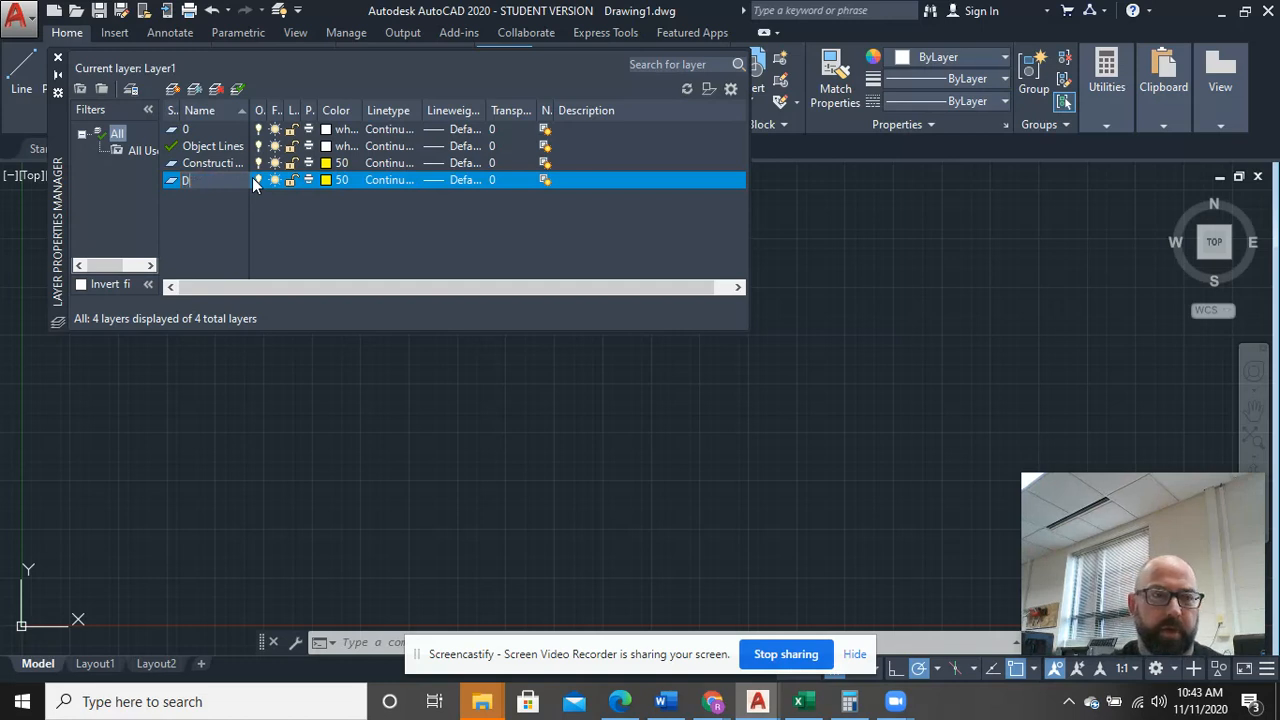
{"action": "type", "text": "imension"}
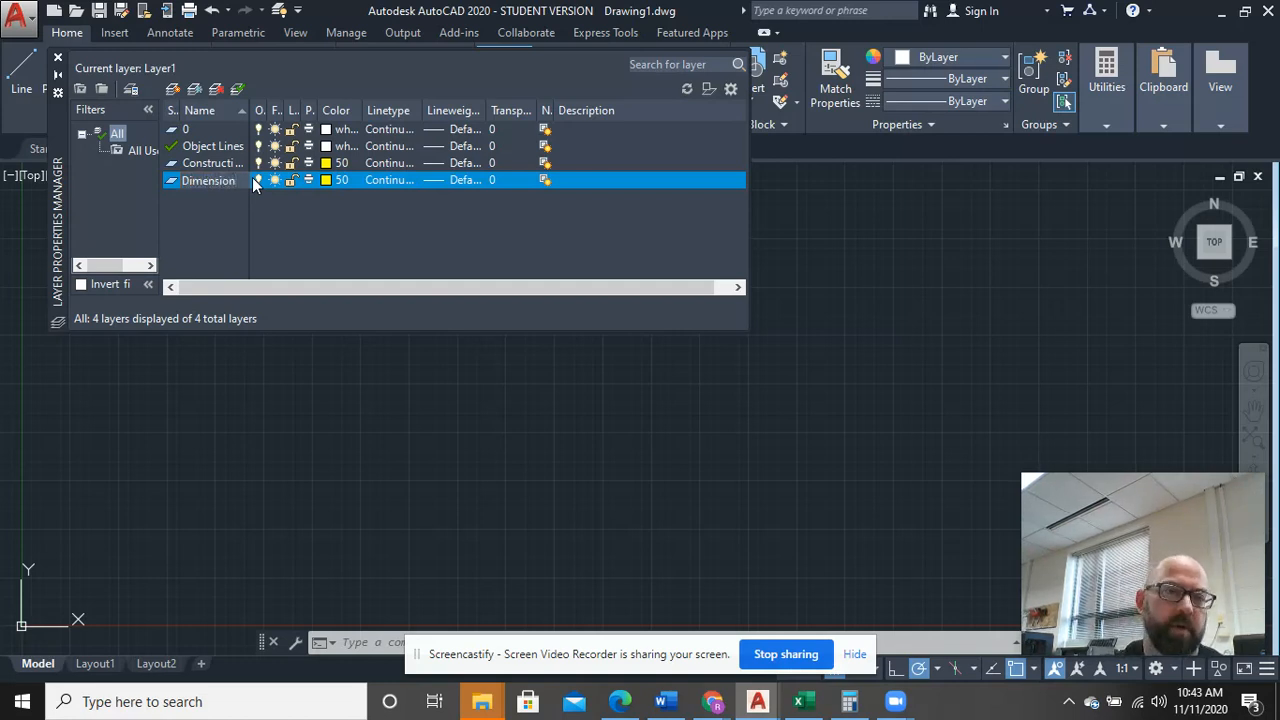
{"action": "left_click", "coordinate": [328, 181]}
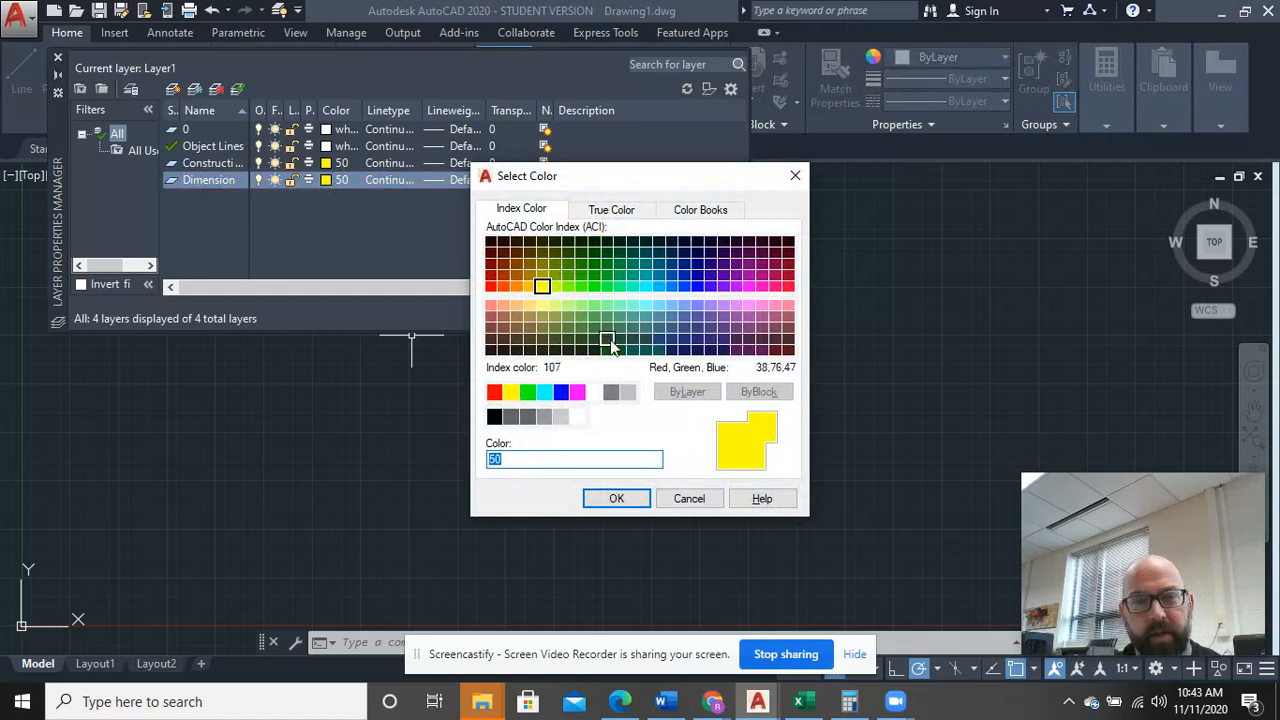
{"action": "left_click", "coordinate": [750, 288]}
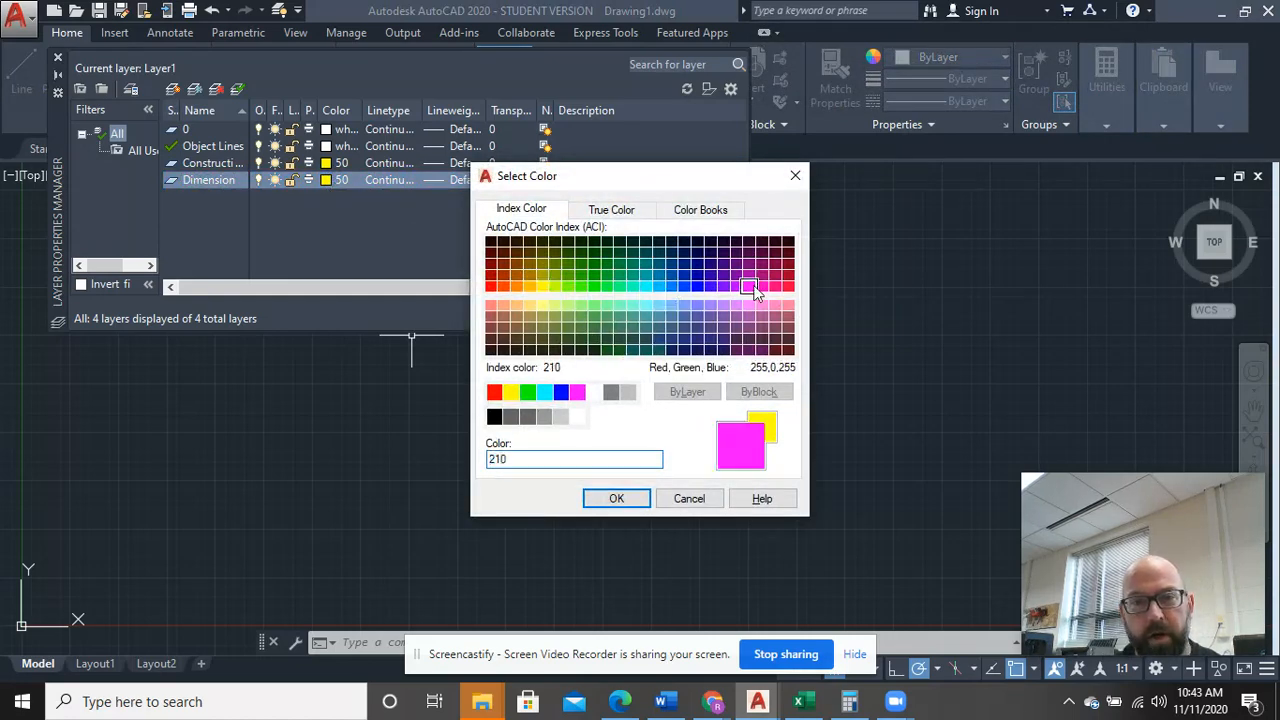
{"action": "left_click", "coordinate": [618, 504]}
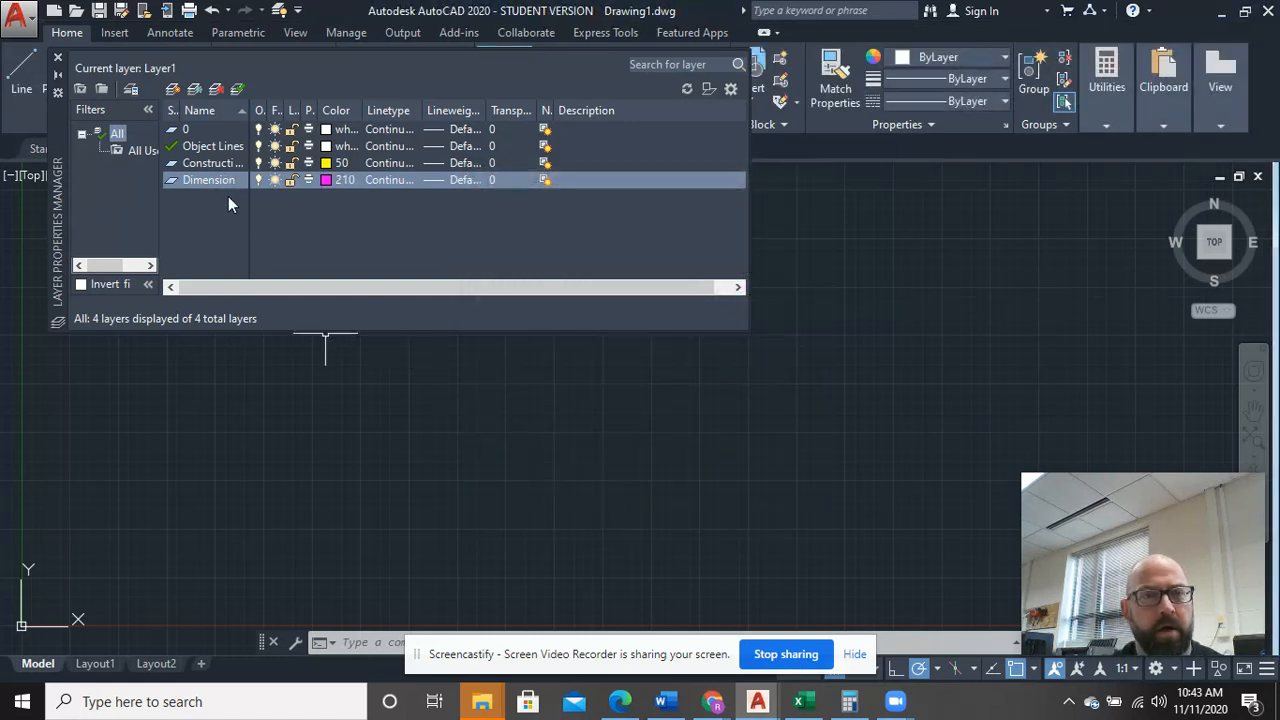
Step: Add a layer named Hidden and set its color to cyan, index color 130
{"action": "left_click", "coordinate": [172, 89]}
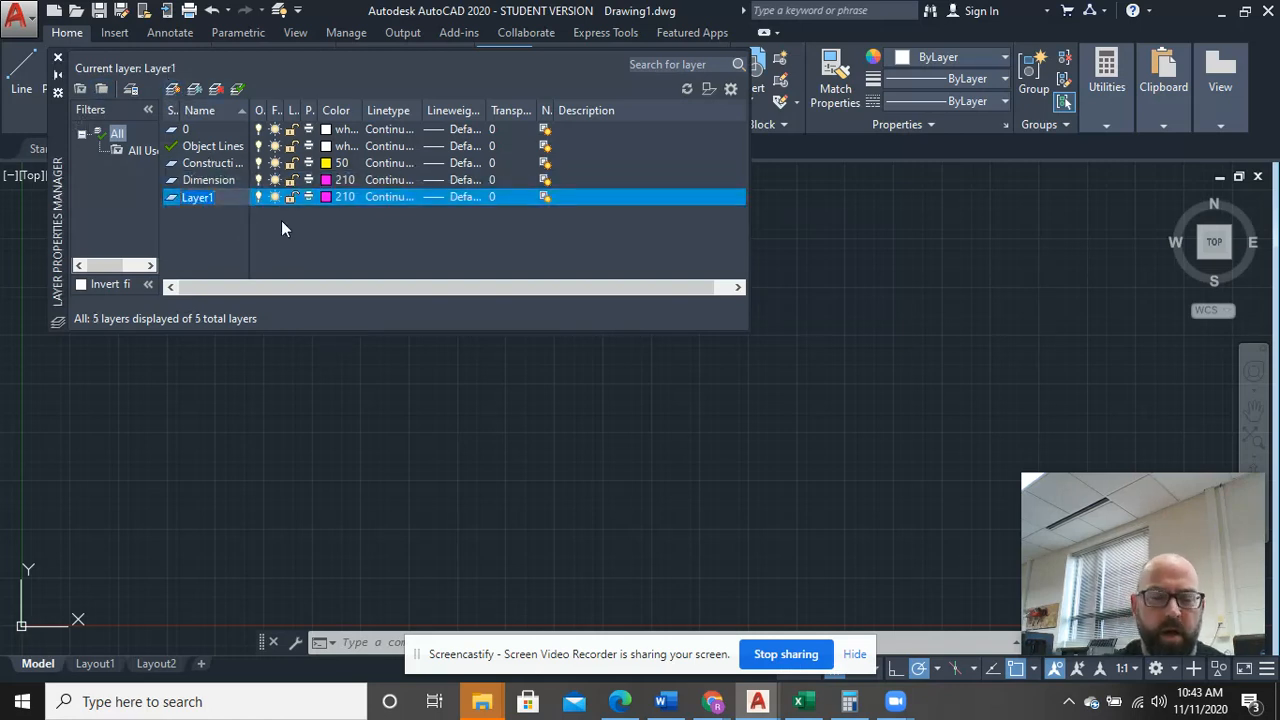
{"action": "type", "text": "Hidden"}
{"action": "key", "text": "Return"}
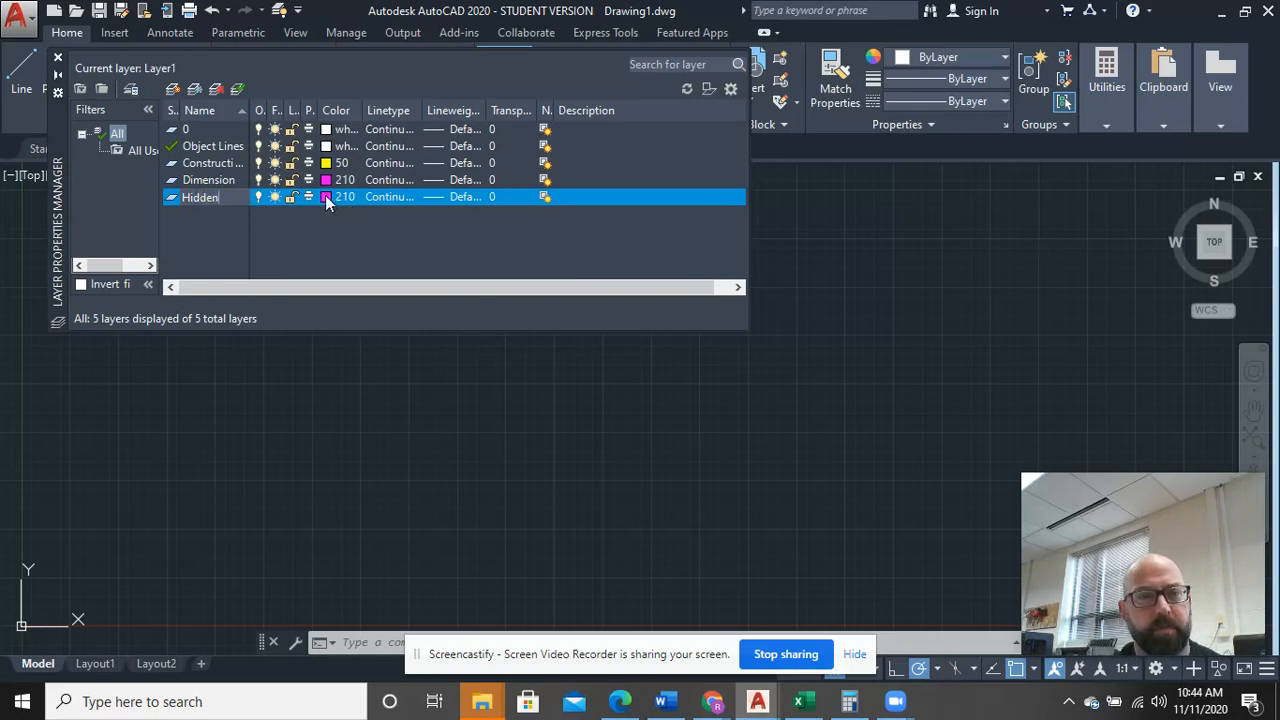
{"action": "left_click", "coordinate": [325, 197]}
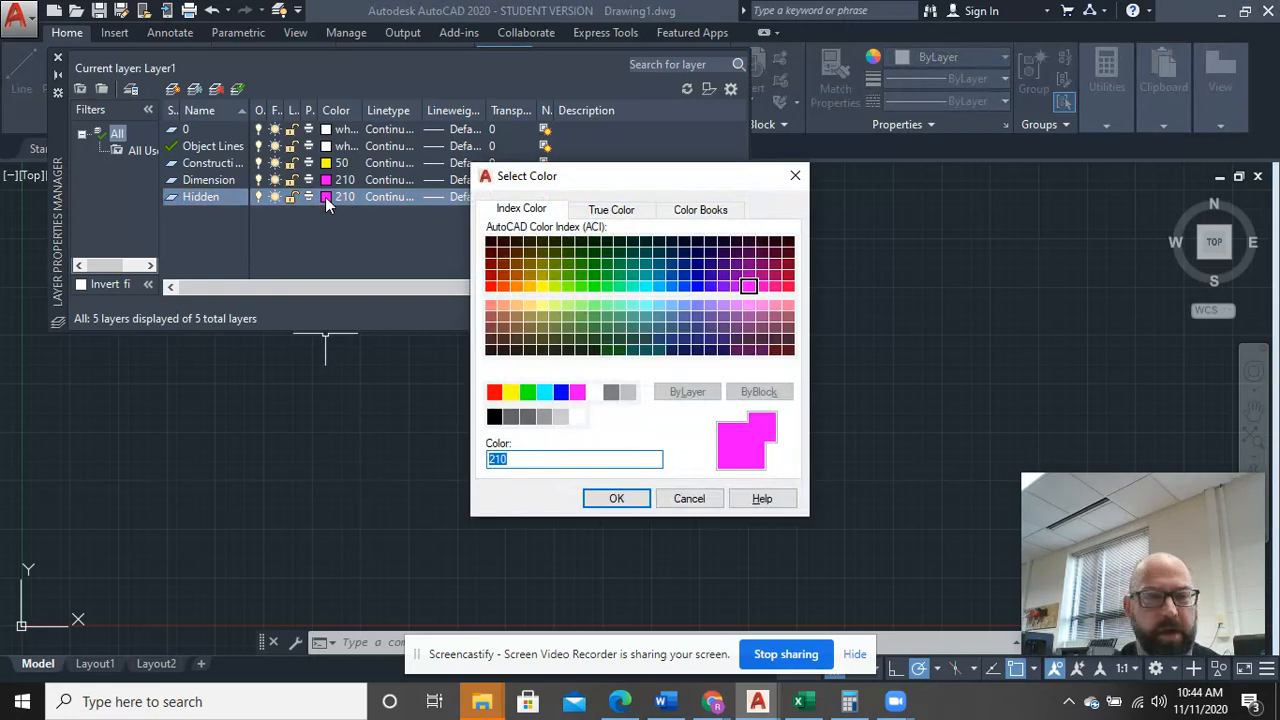
{"action": "left_click", "coordinate": [645, 287]}
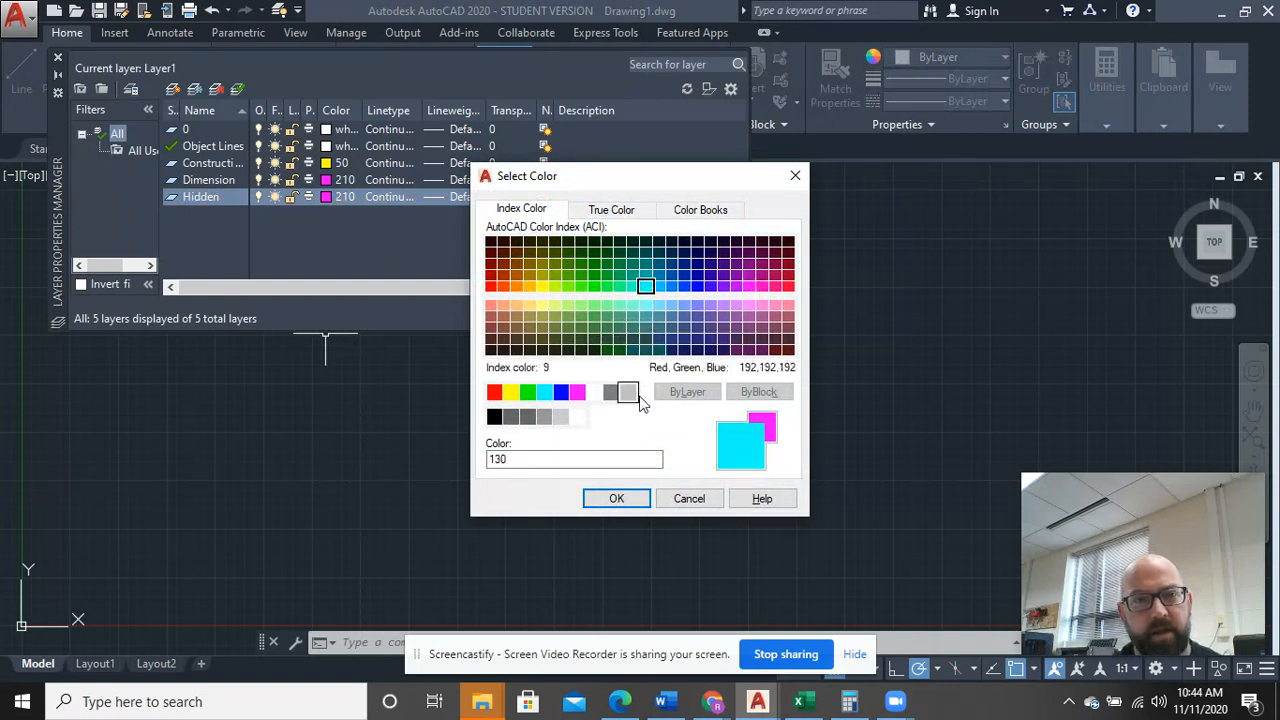
{"action": "left_click", "coordinate": [616, 498]}
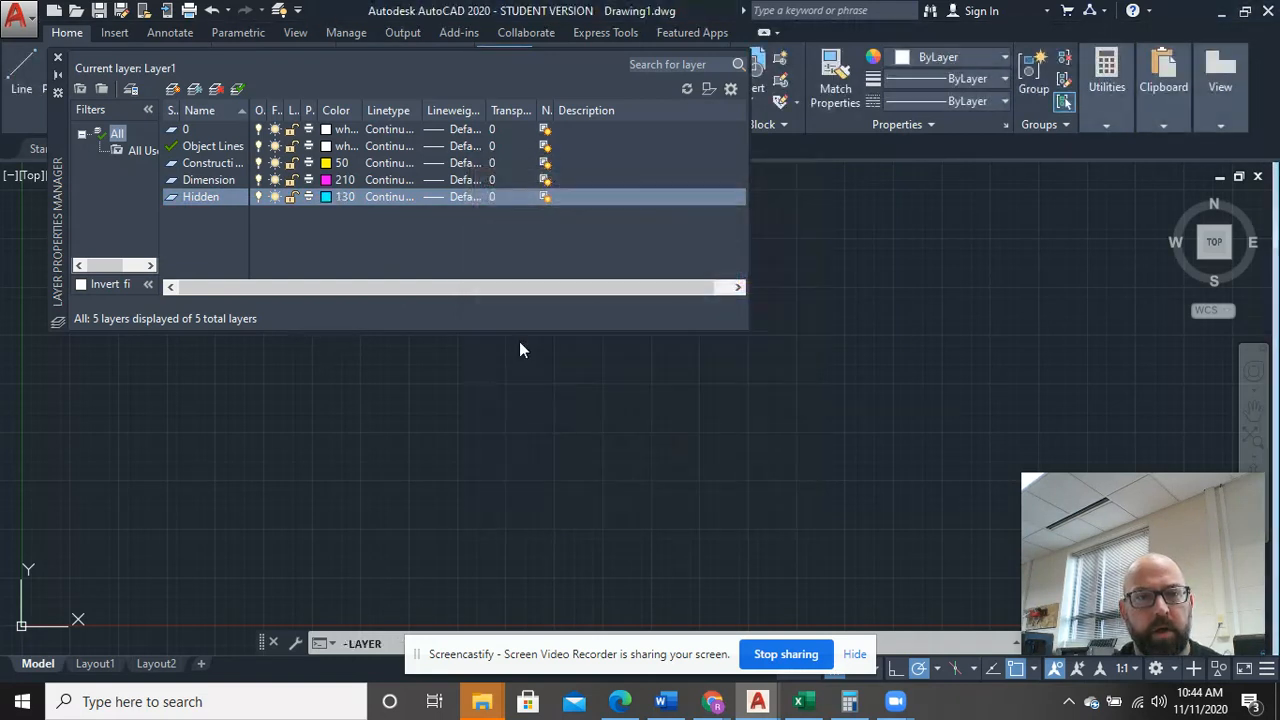
Step: Load the HIDDEN linetype from acad.lin and assign it to the Hidden layer
{"action": "left_click", "coordinate": [392, 198]}
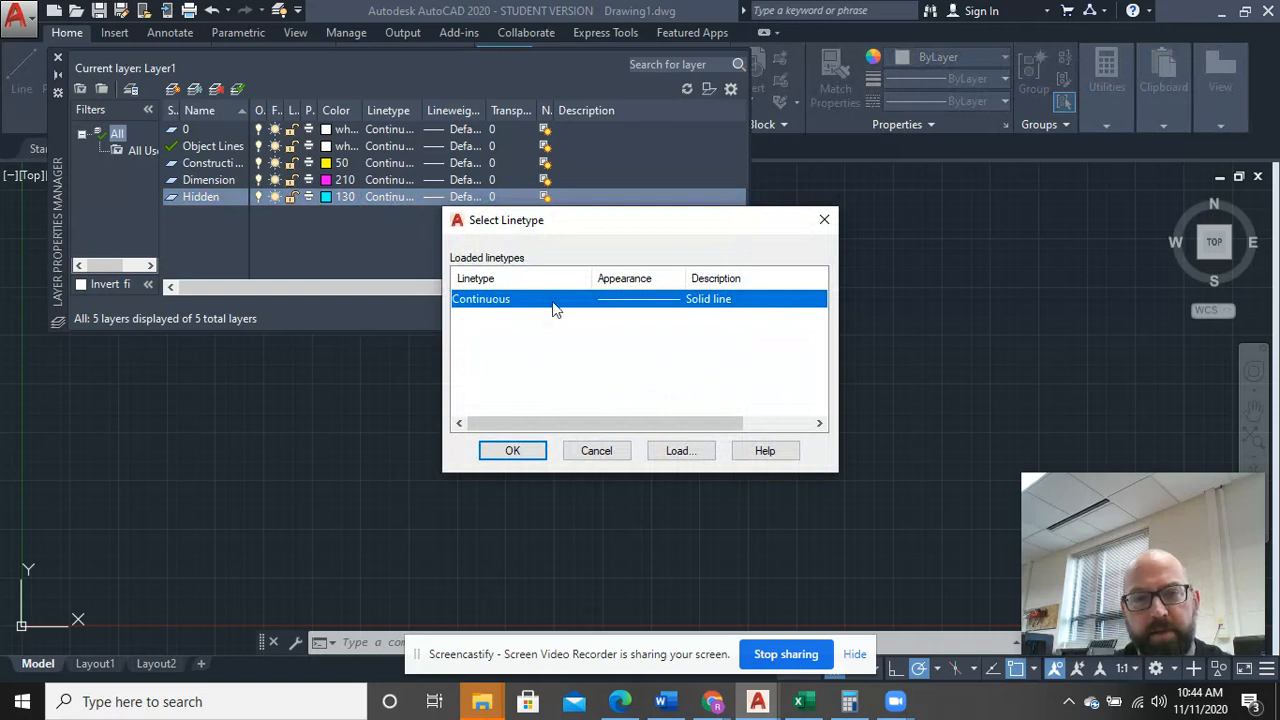
{"action": "left_click", "coordinate": [694, 457]}
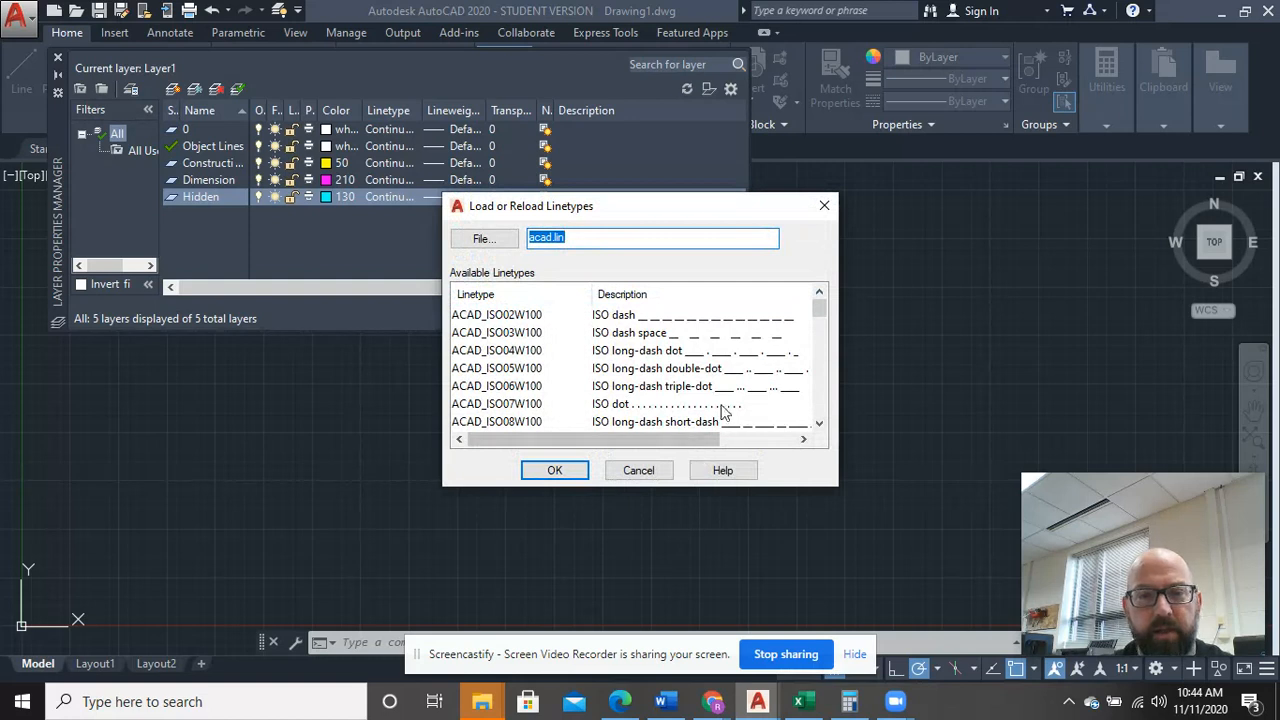
{"action": "left_click_drag", "start_coordinate": [819, 423], "coordinate": [820, 426]}
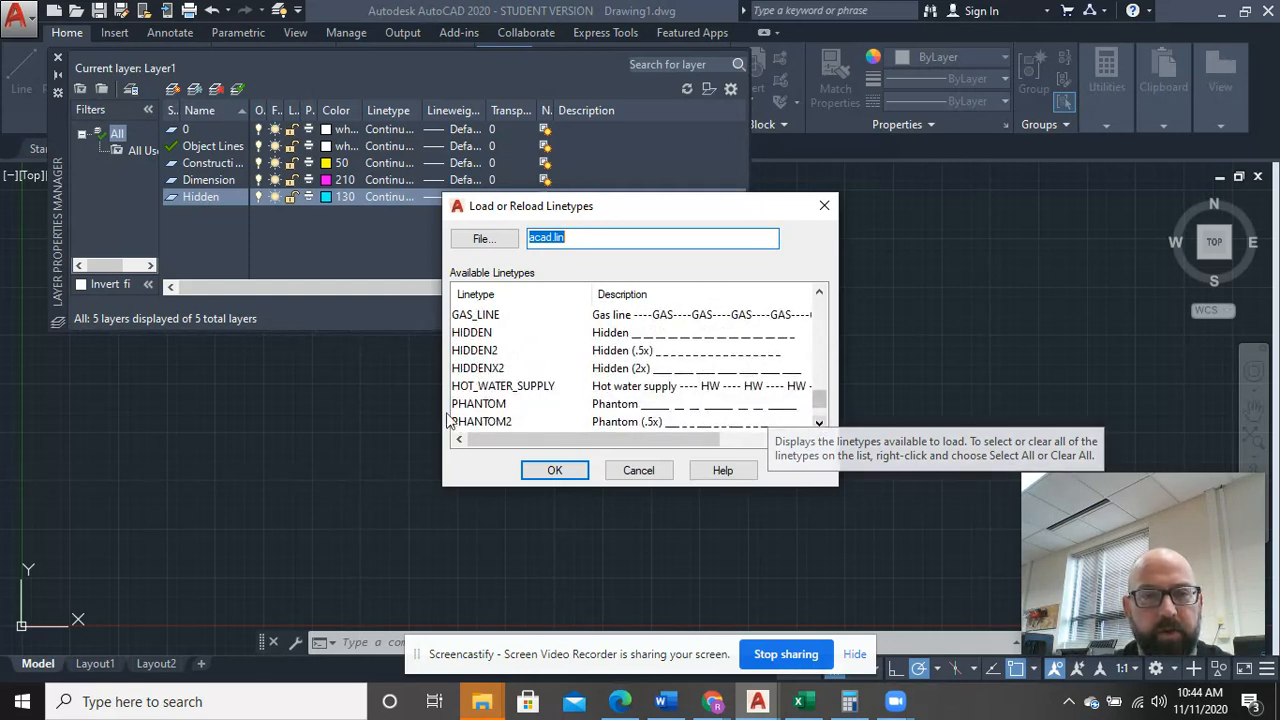
{"action": "left_click", "coordinate": [625, 352]}
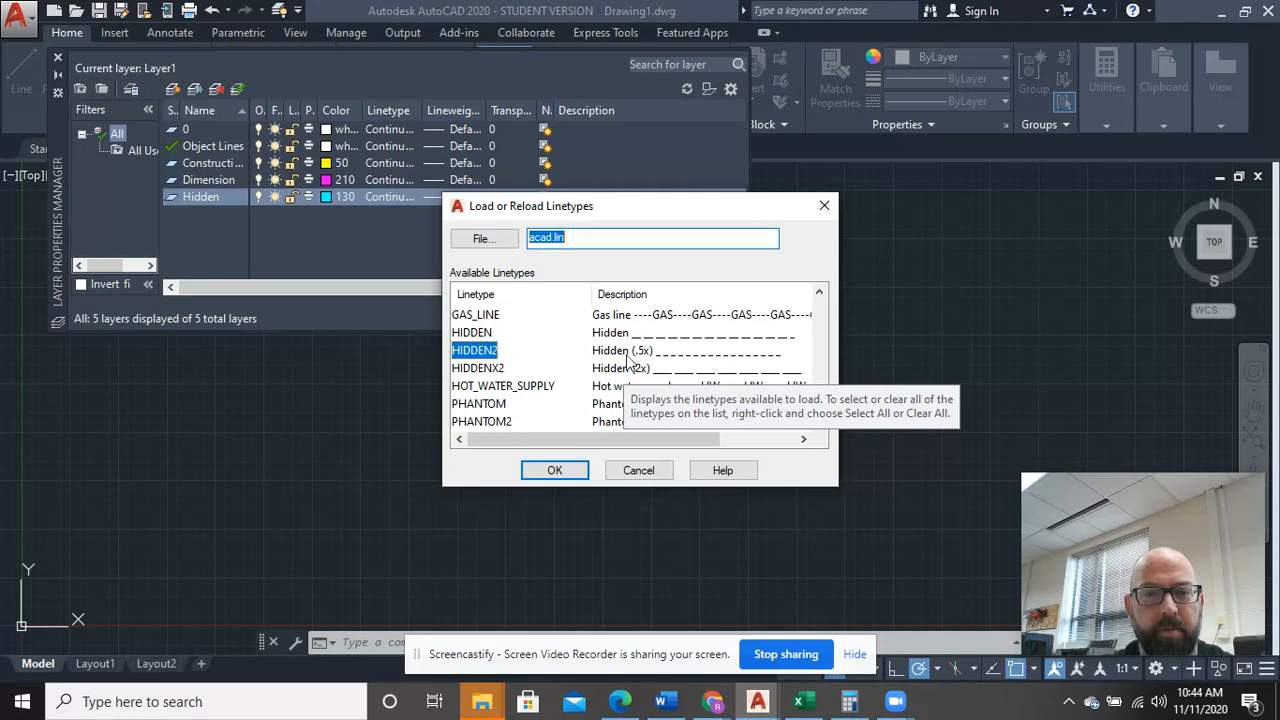
{"action": "left_click", "coordinate": [638, 334]}
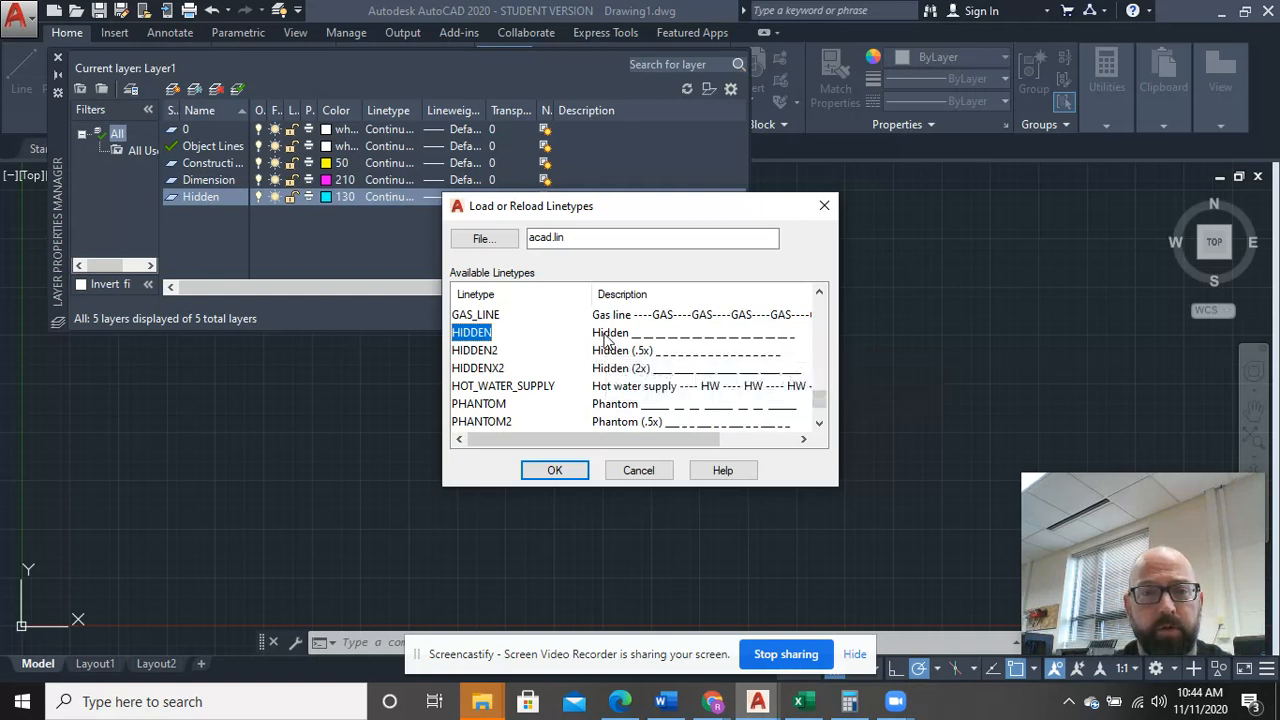
{"action": "key", "text": "Return"}
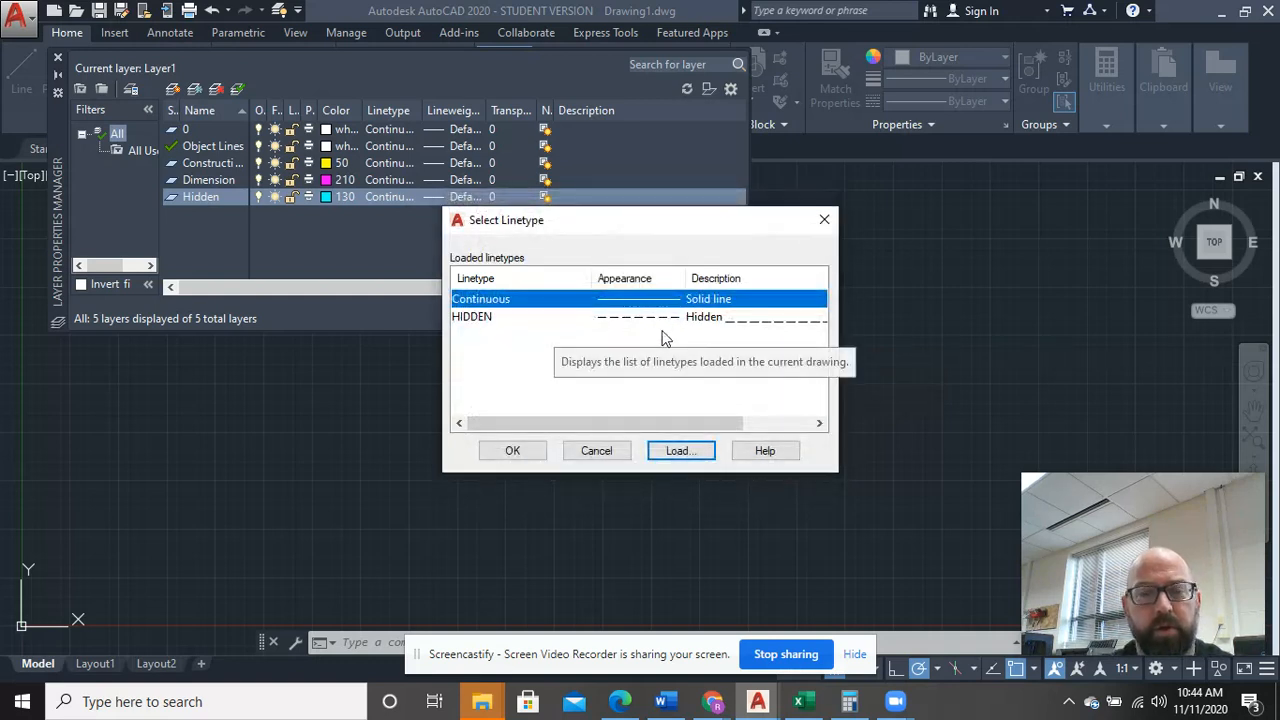
{"action": "left_click", "coordinate": [484, 322]}
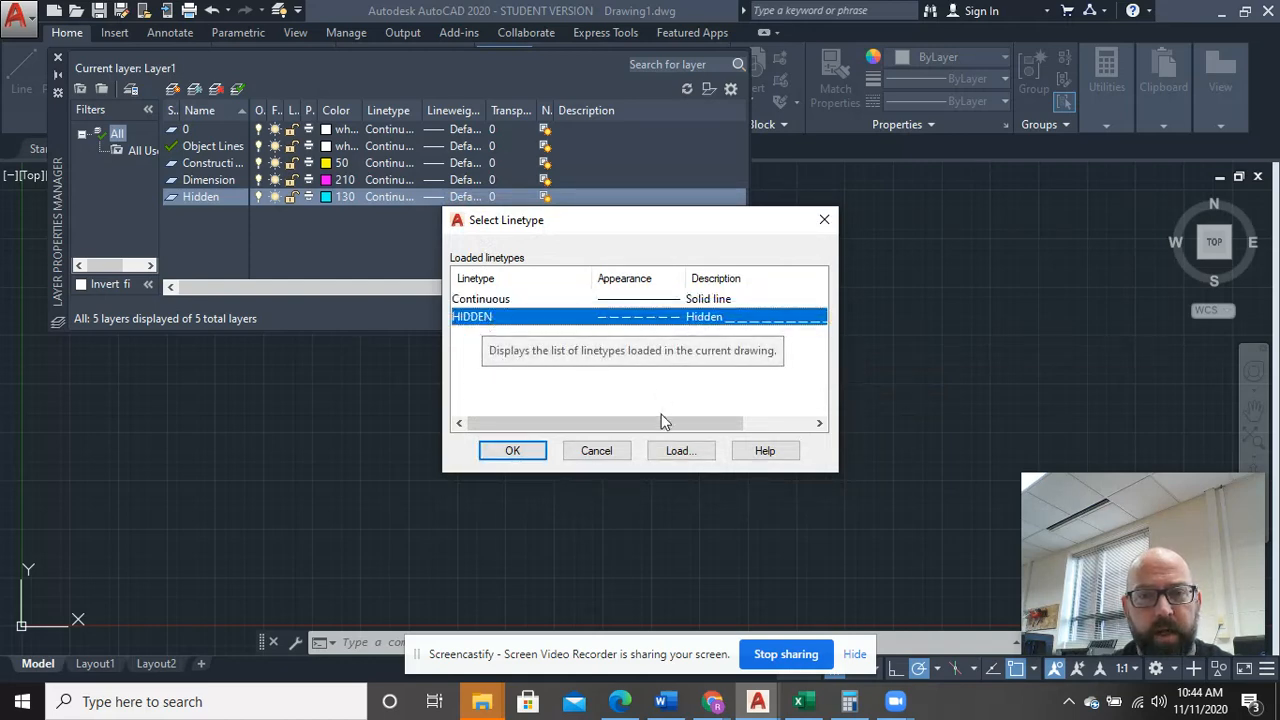
{"action": "left_click", "coordinate": [675, 451]}
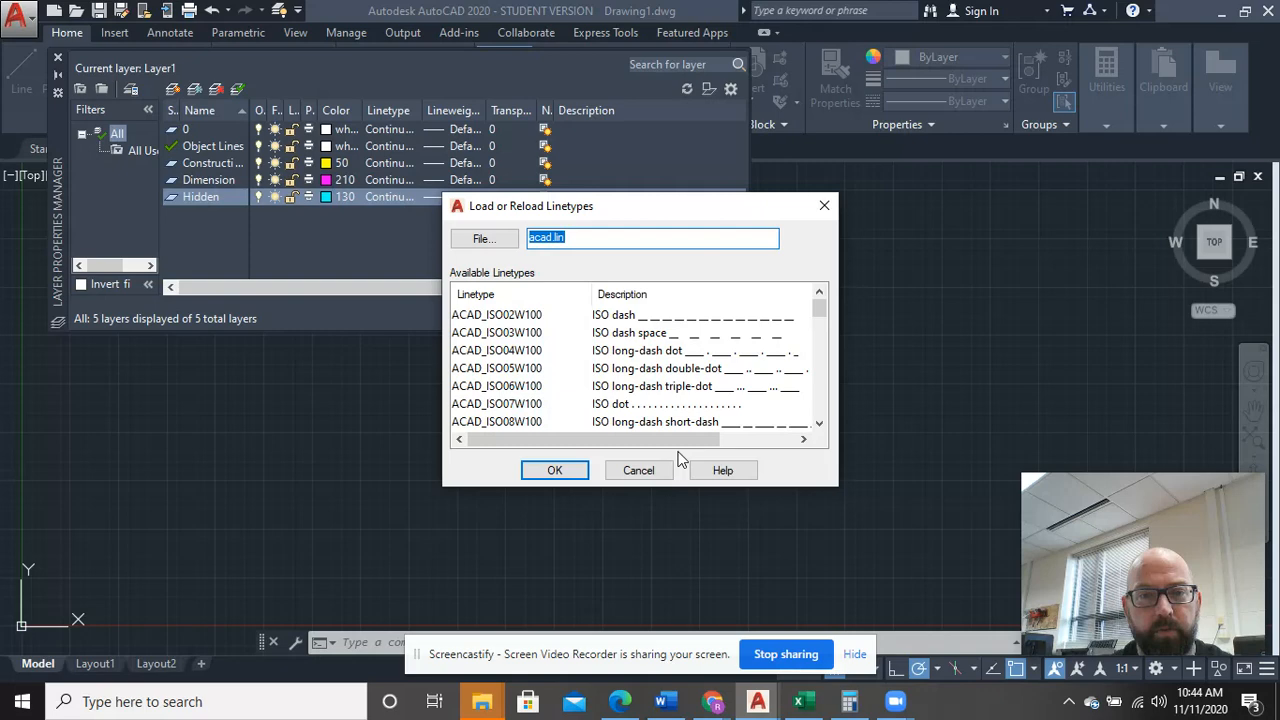
{"action": "left_click", "coordinate": [638, 470]}
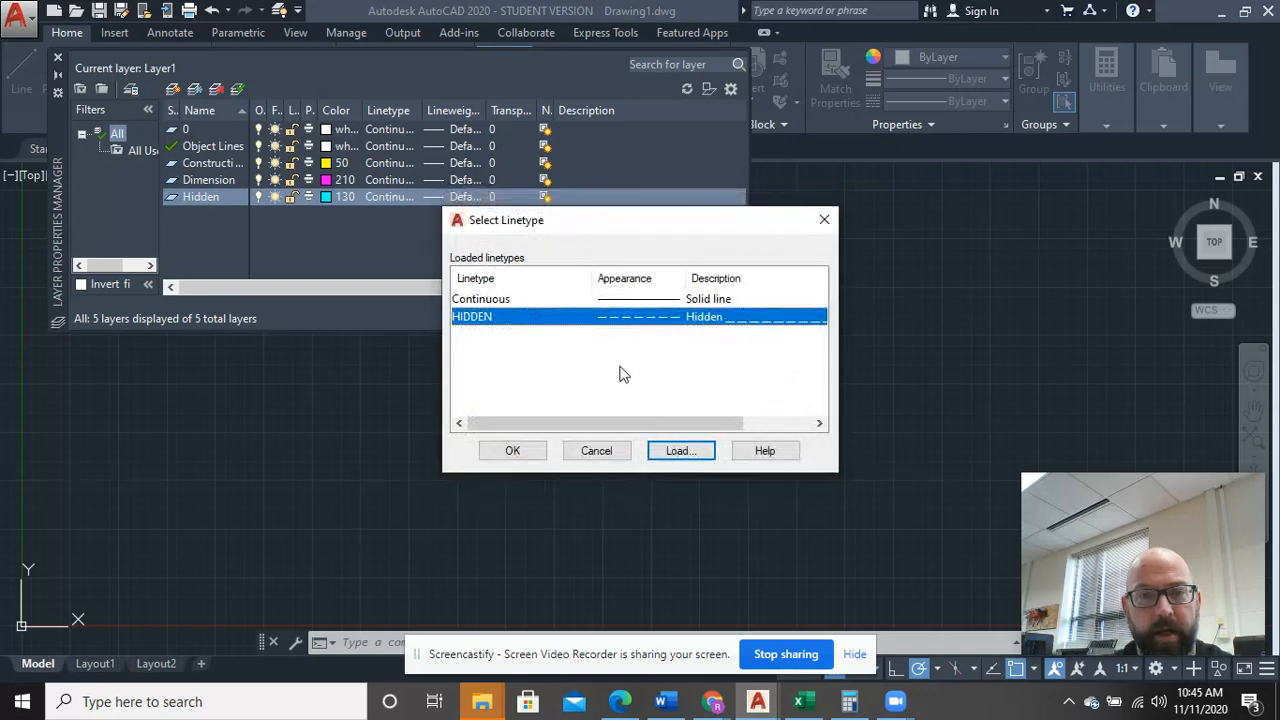
{"action": "left_click", "coordinate": [535, 453]}
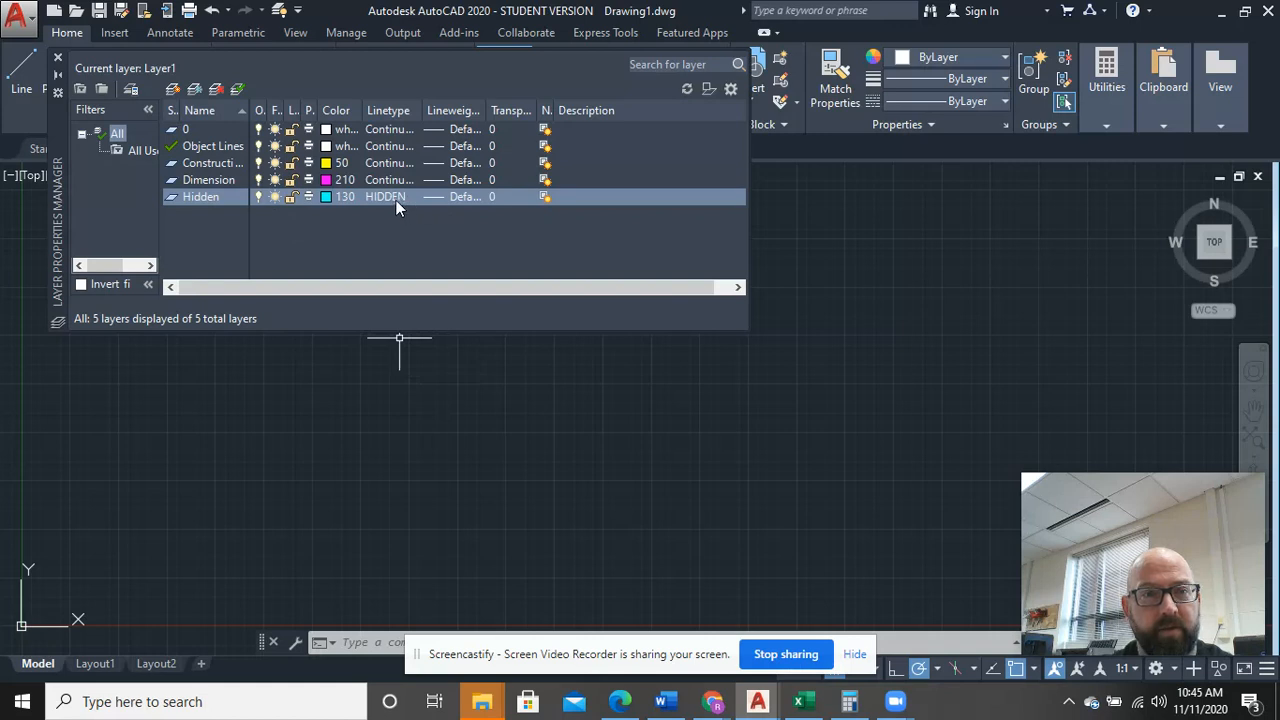
Step: Add a layer named Center and set its color to green, index color 80
{"action": "left_click", "coordinate": [172, 90]}
{"action": "type", "text": "Center"}
{"action": "key", "text": "Return"}
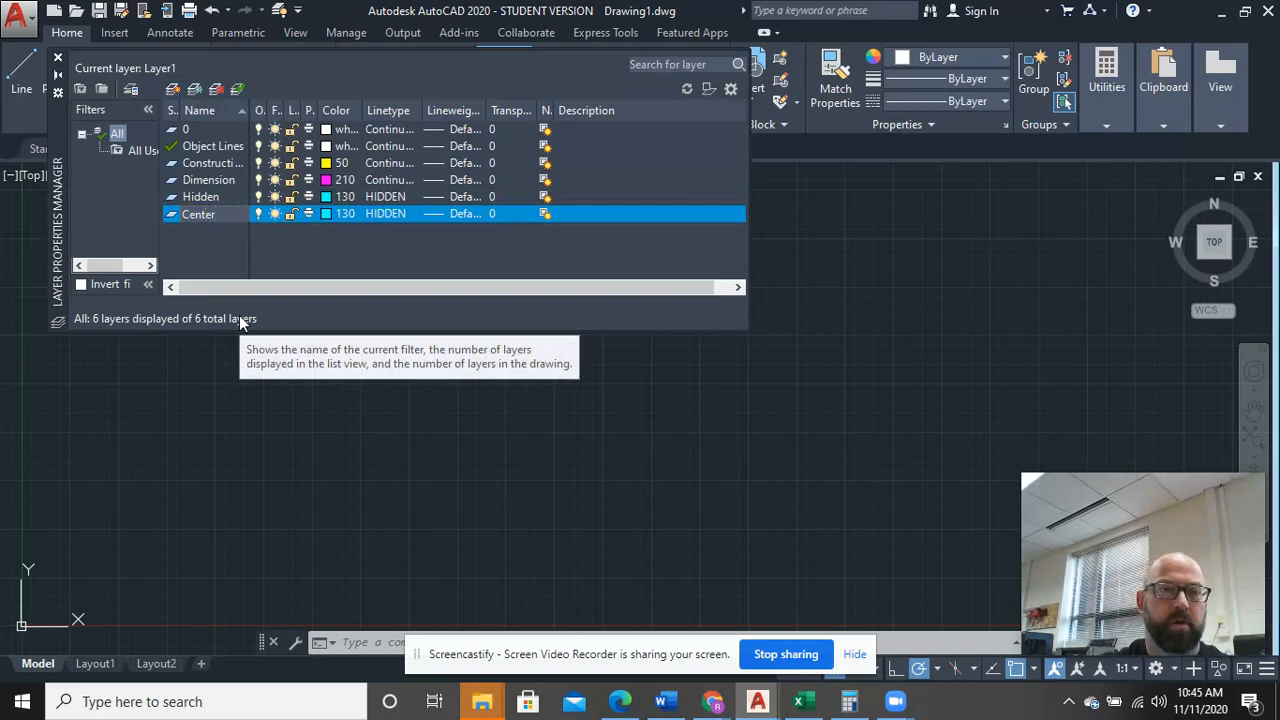
{"action": "left_click", "coordinate": [326, 213]}
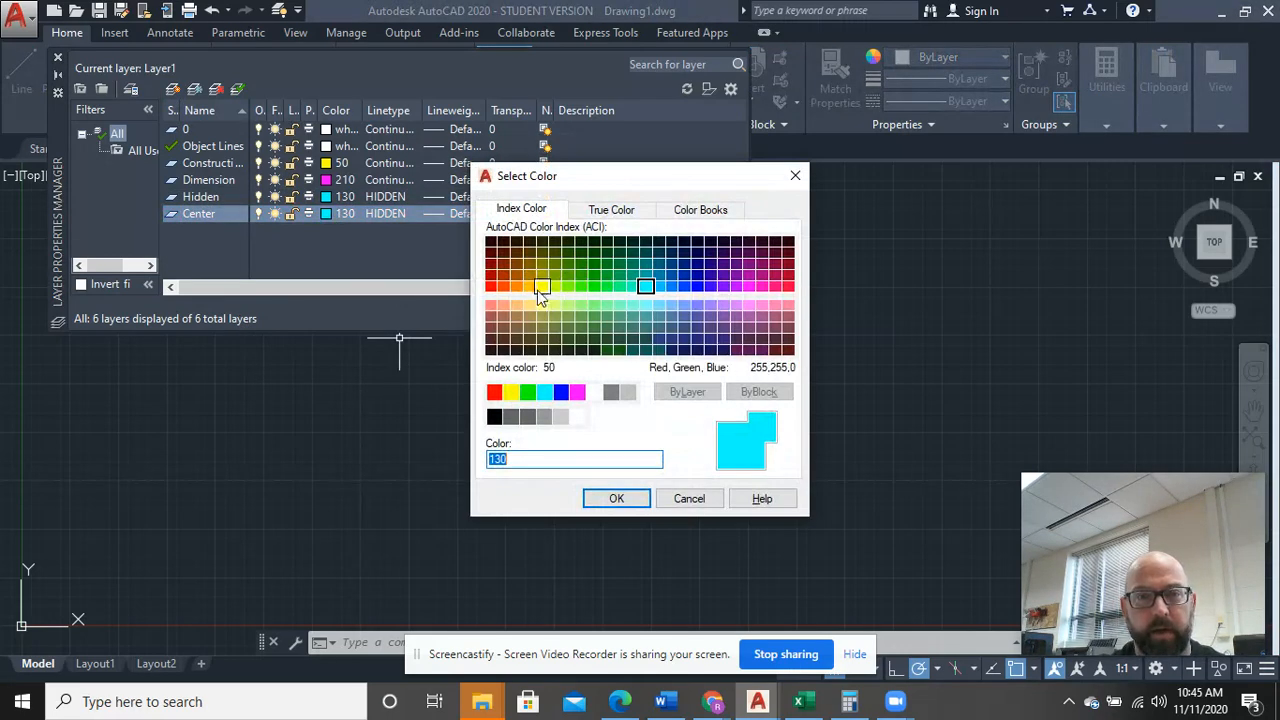
{"action": "left_click", "coordinate": [583, 289]}
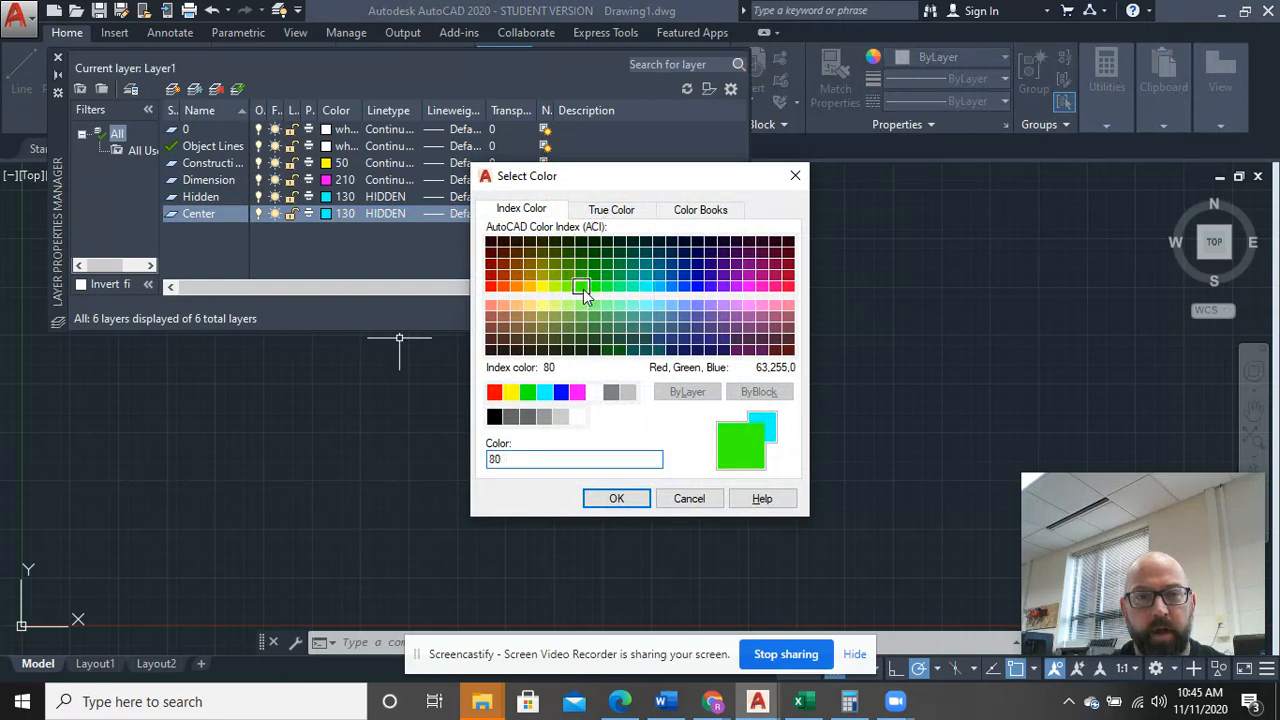
{"action": "left_click", "coordinate": [614, 505]}
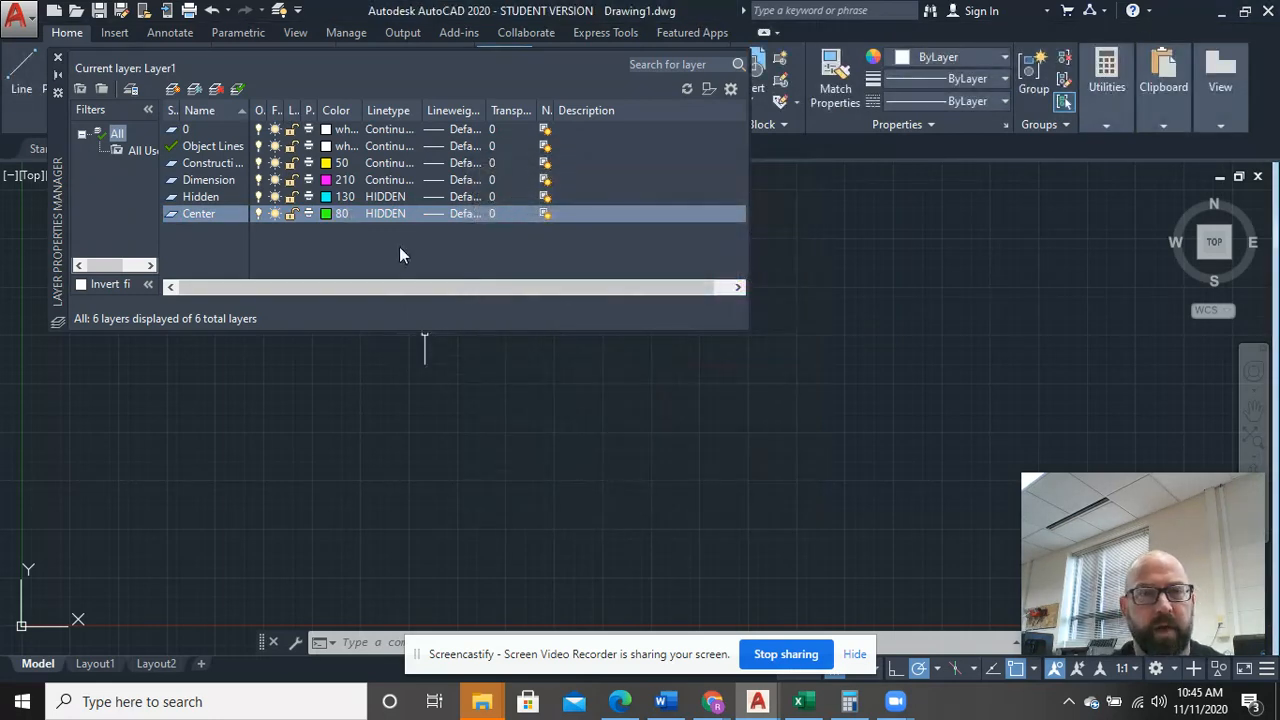
Step: Load the CENTER linetype from acad.lin for the Center layer and close the layer manager
{"action": "left_click", "coordinate": [390, 216]}
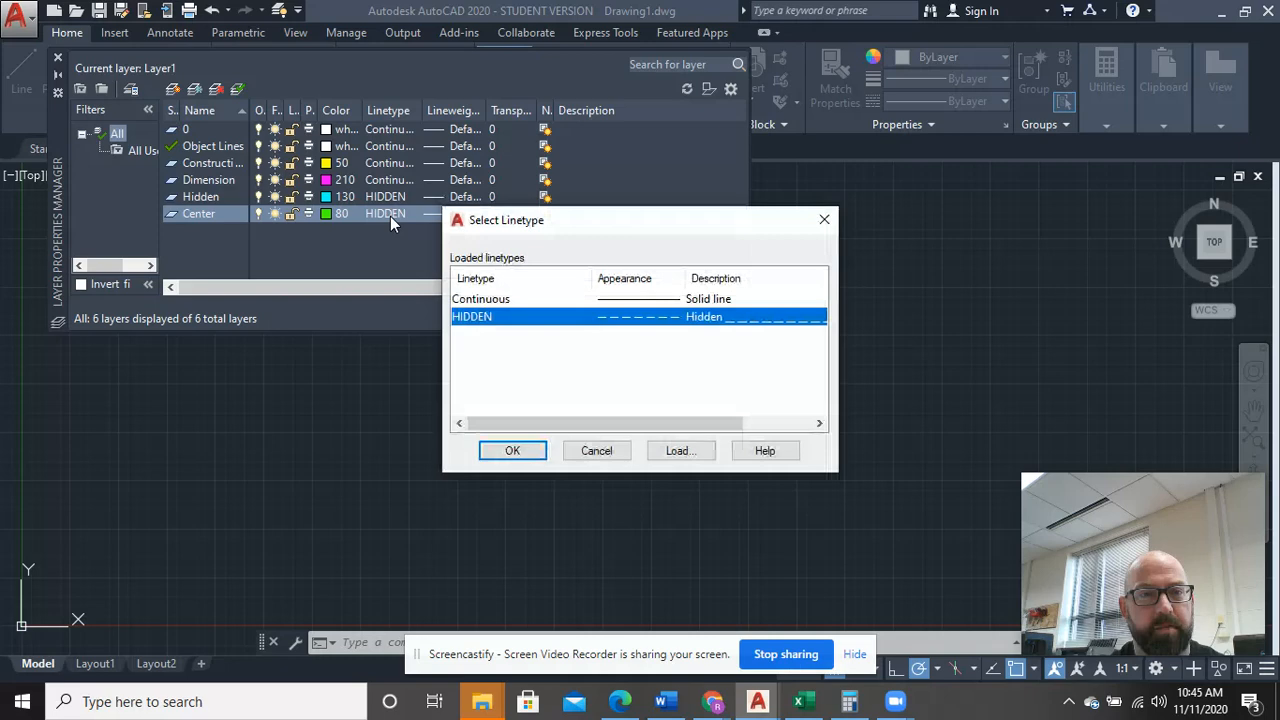
{"action": "left_click", "coordinate": [681, 451]}
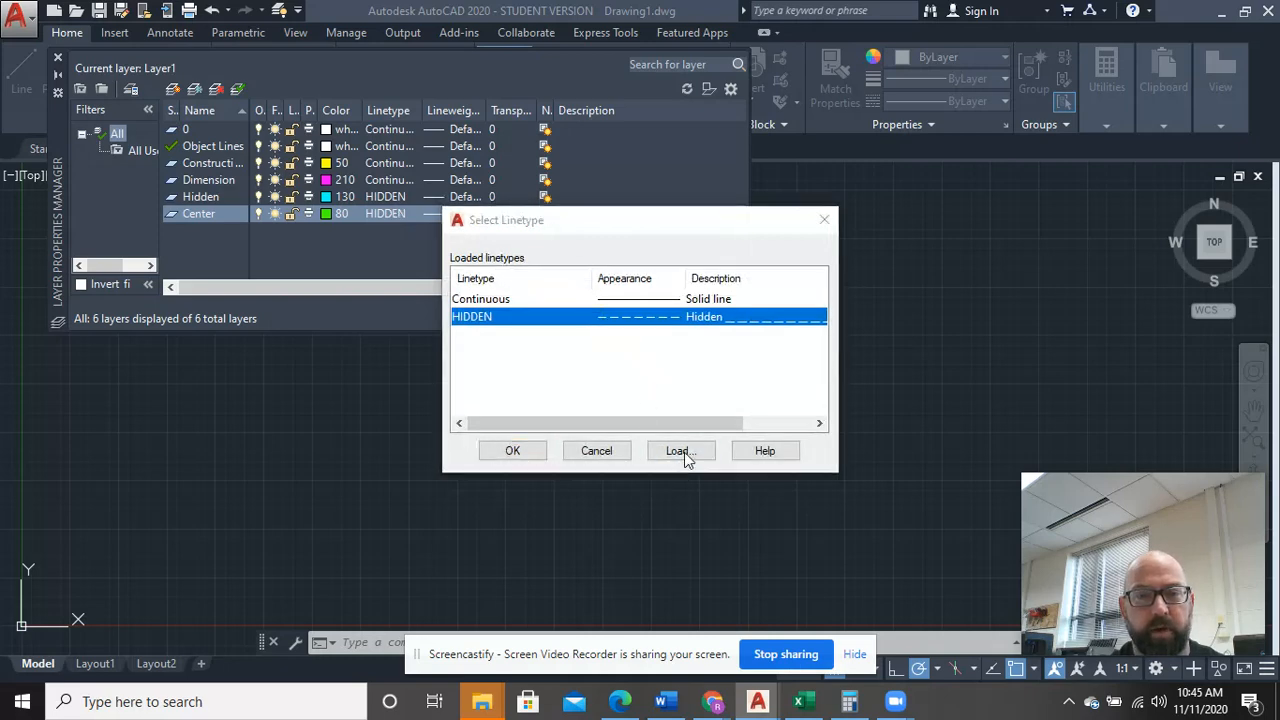
{"action": "scroll", "coordinate": [576, 320], "scroll_direction": "down", "scroll_amount": 4}
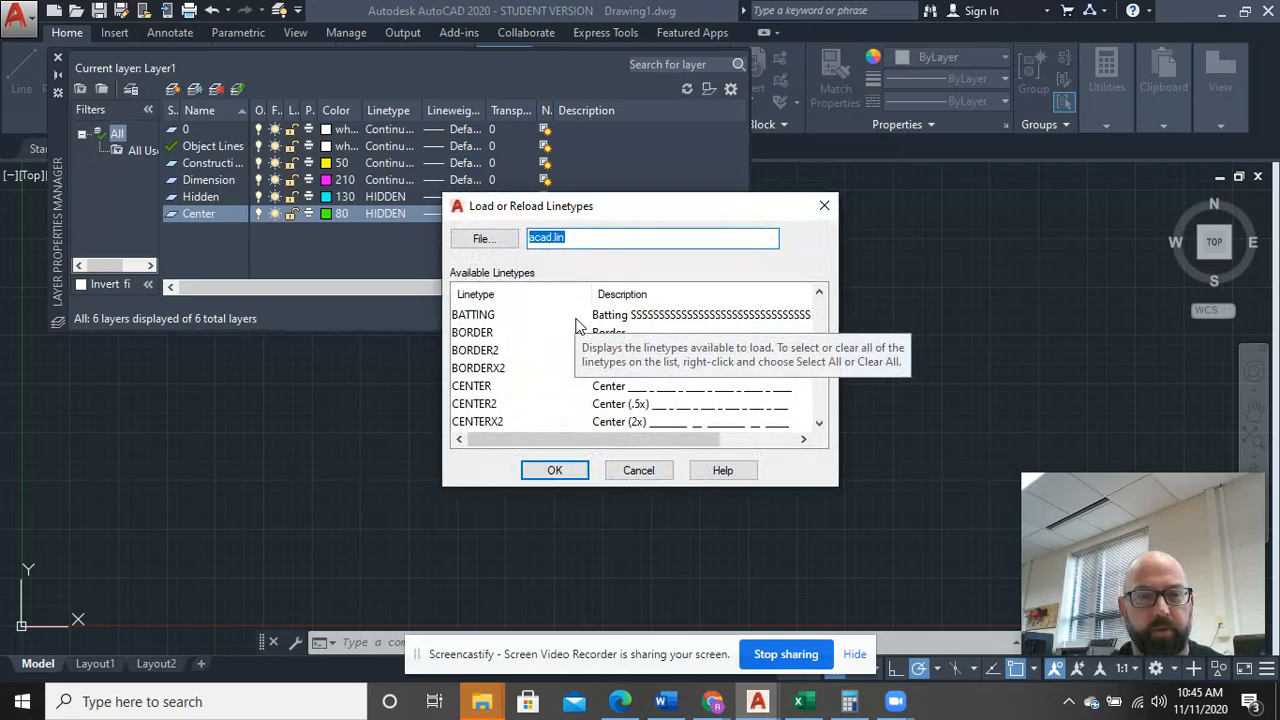
{"action": "double_click", "coordinate": [498, 392]}
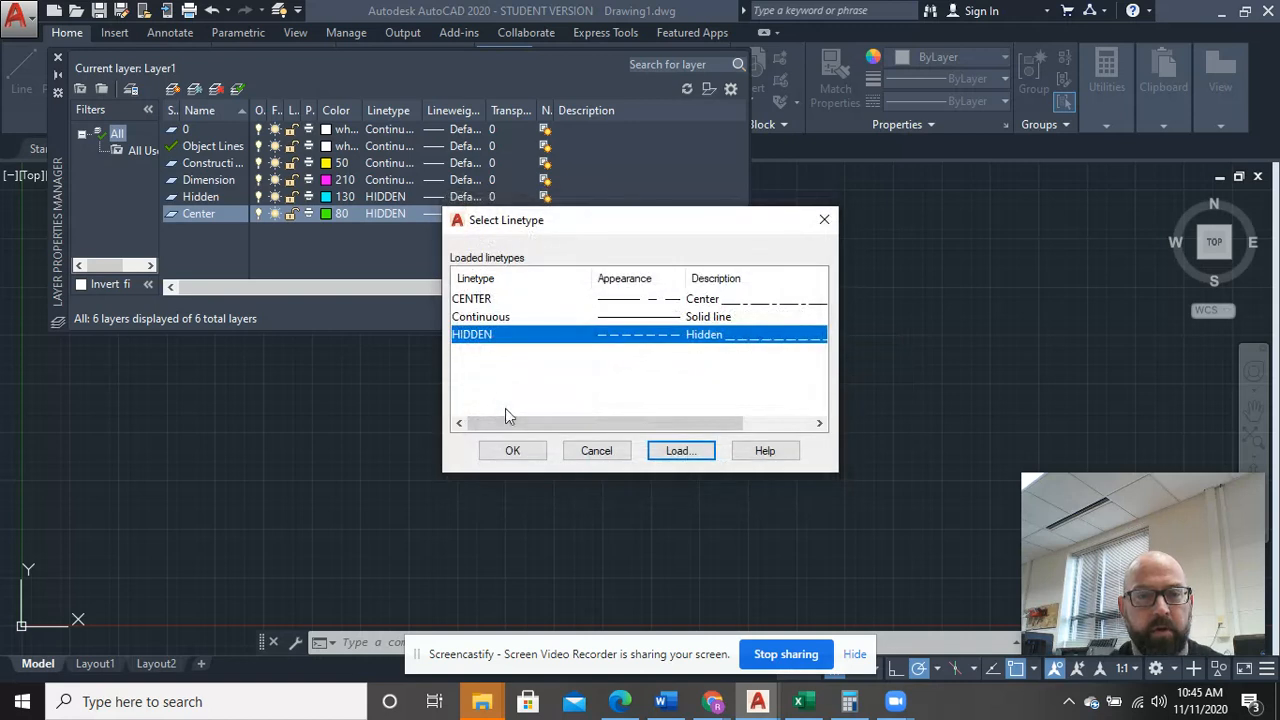
{"action": "left_click", "coordinate": [523, 451]}
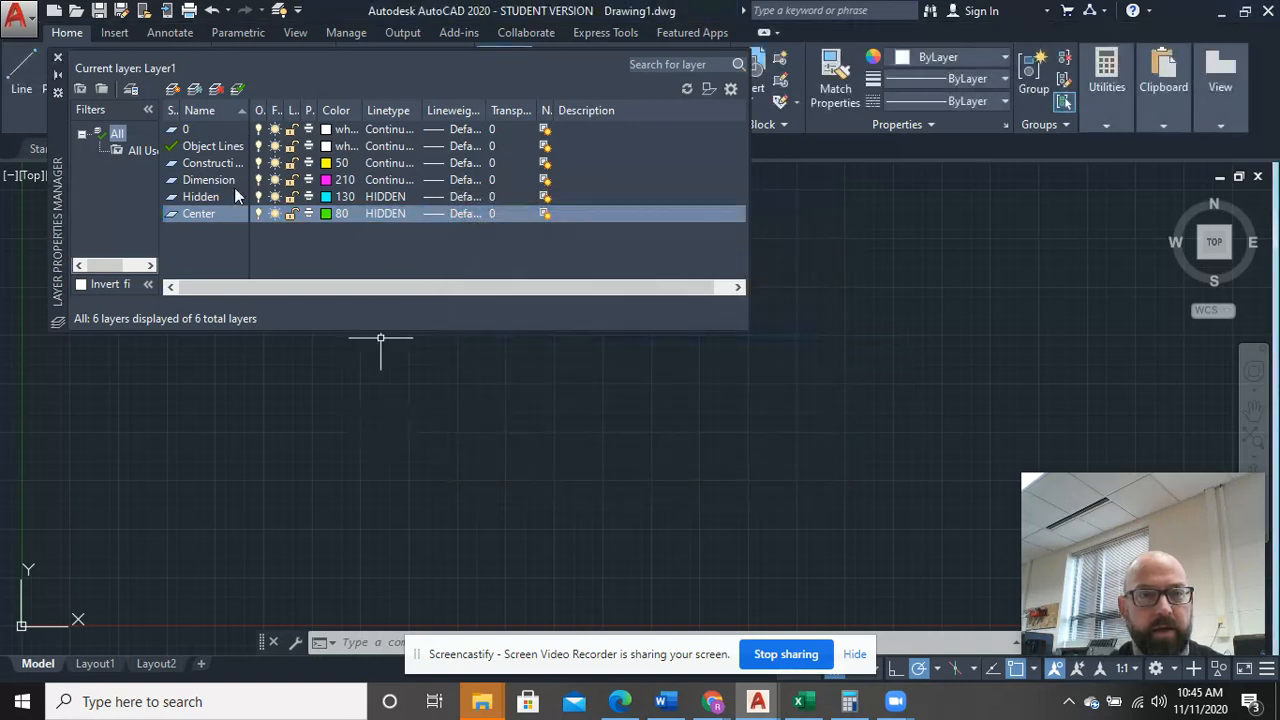
{"action": "left_click", "coordinate": [58, 58]}
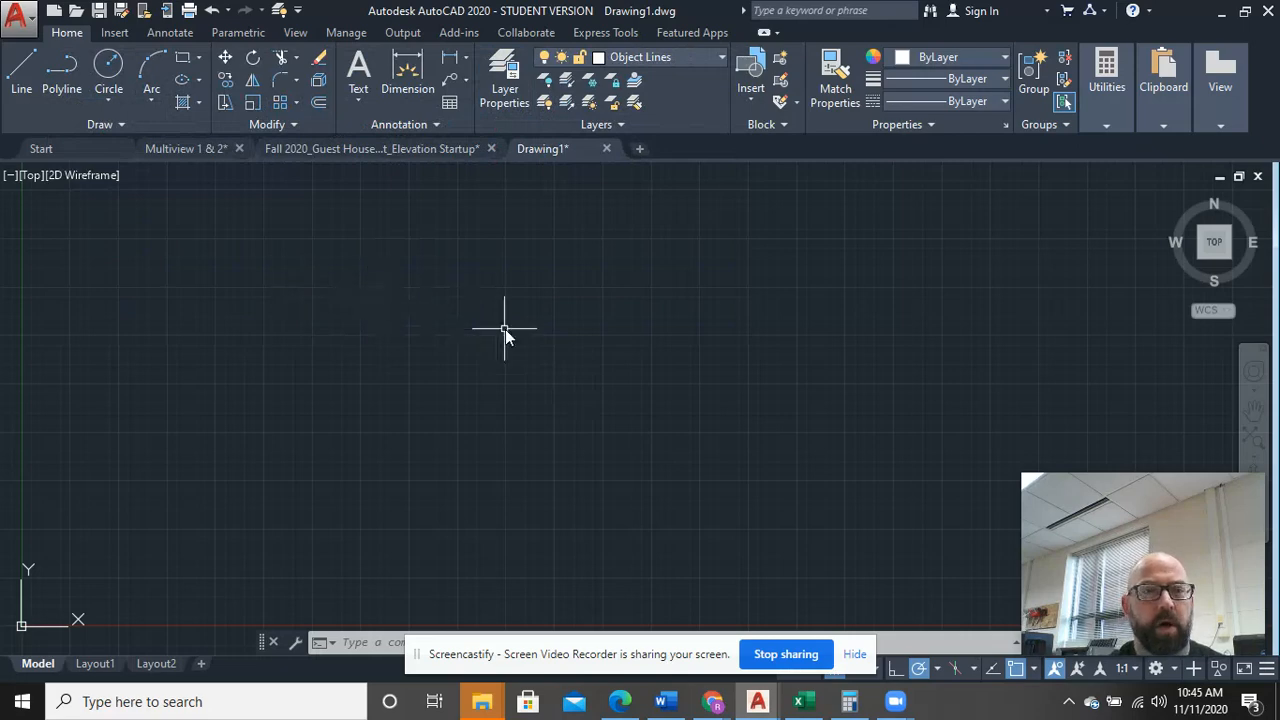
Step: Set the drawing units' decimal length precision to 0.00
{"action": "type", "text": "units"}
{"action": "key", "text": "Return"}
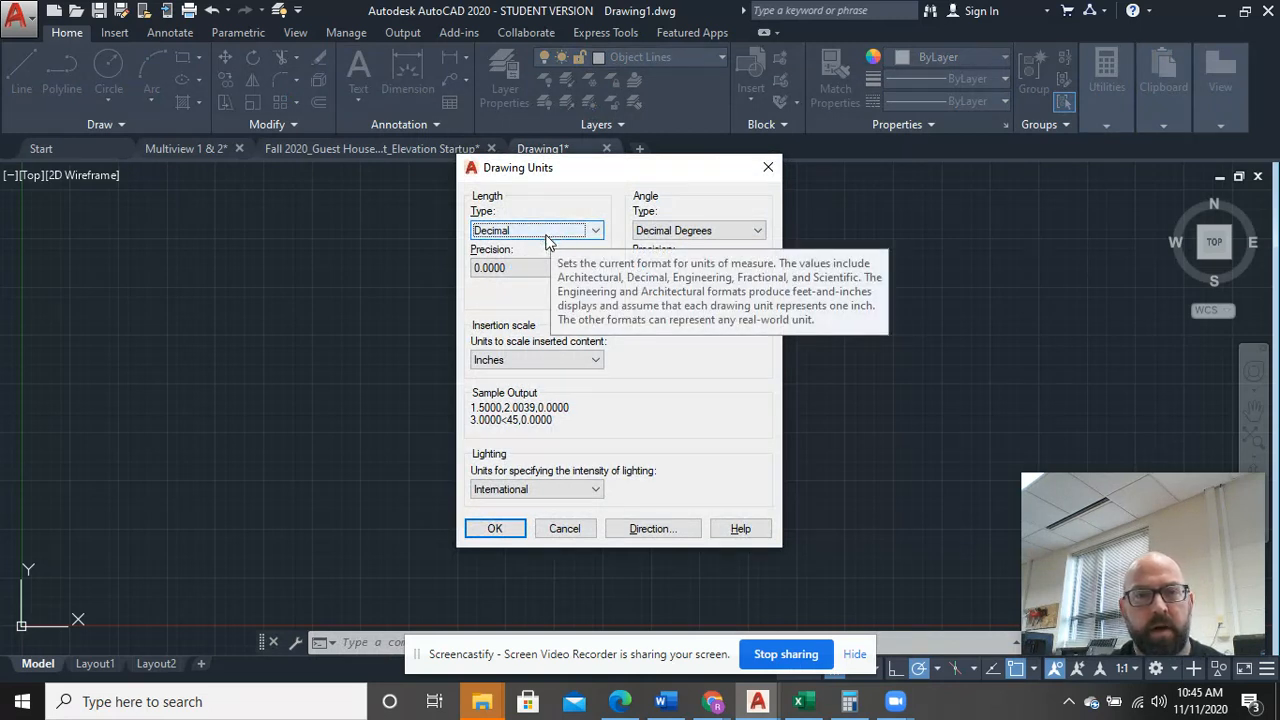
{"action": "left_click", "coordinate": [528, 272]}
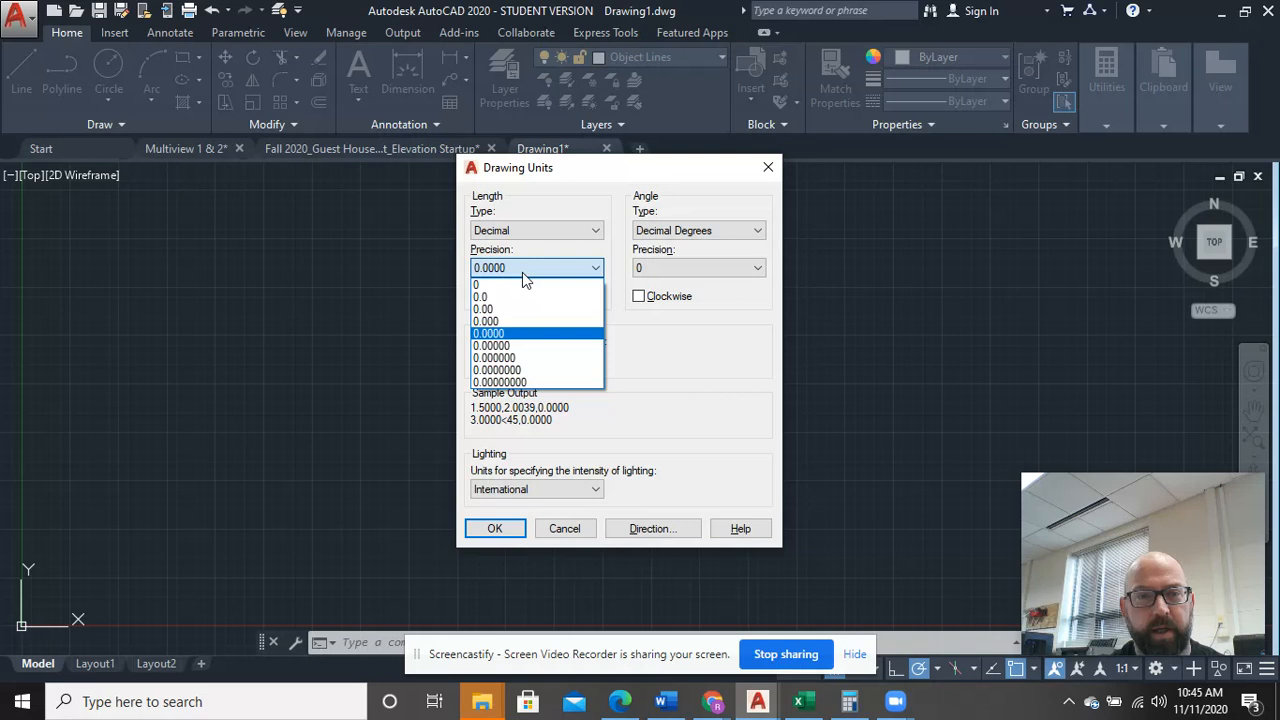
{"action": "left_click", "coordinate": [506, 308]}
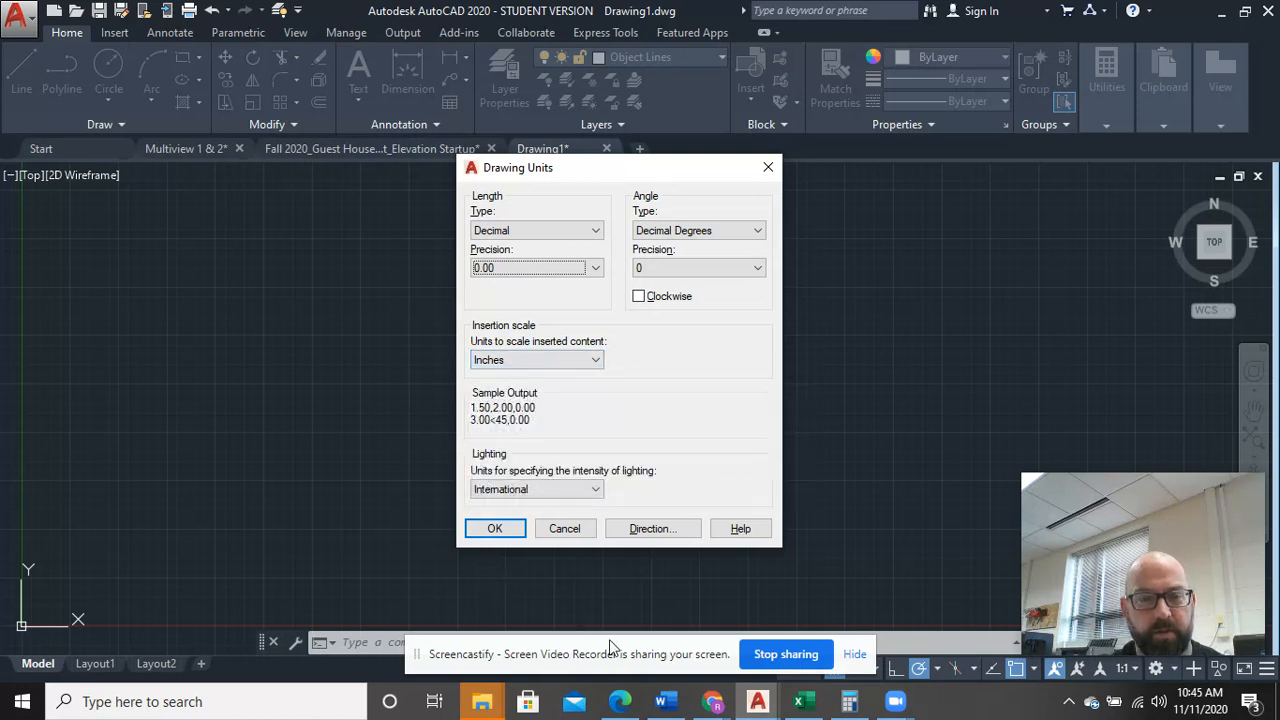
{"action": "left_click_drag", "start_coordinate": [612, 648], "coordinate": [619, 673]}
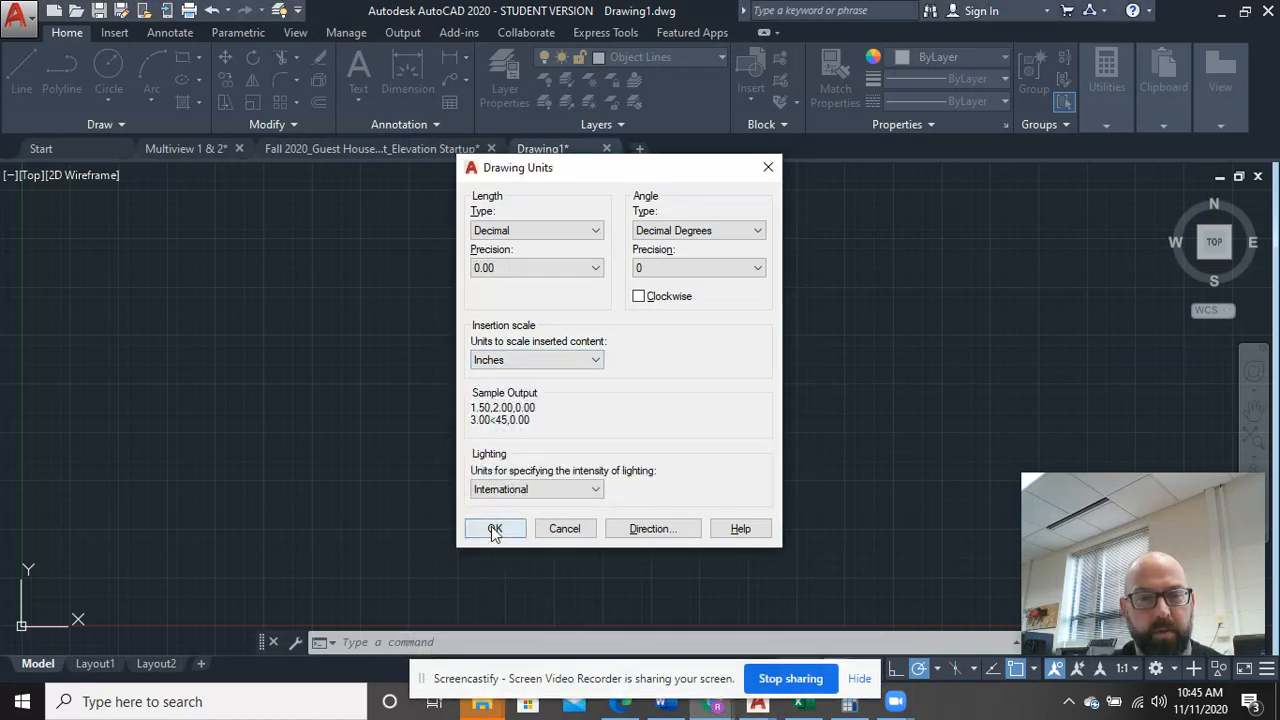
{"action": "left_click", "coordinate": [492, 528]}
{"action": "type", "text": "units"}
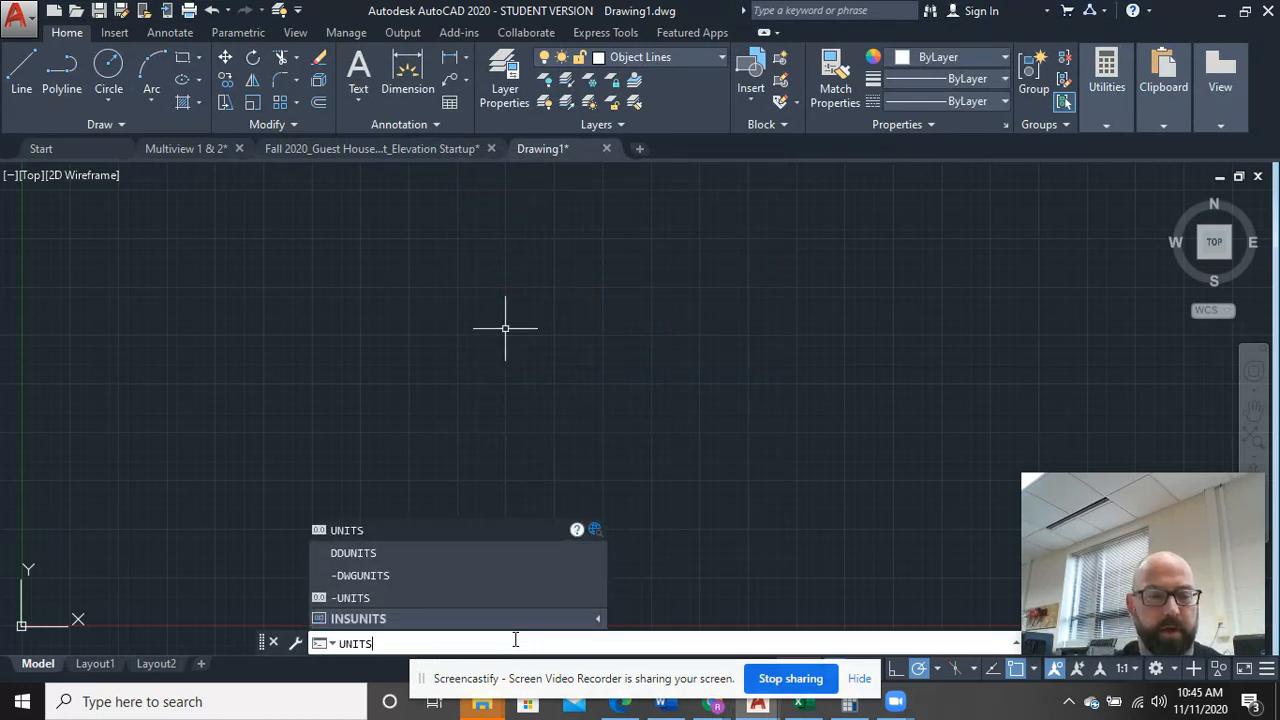
{"action": "key", "text": "Escape"}
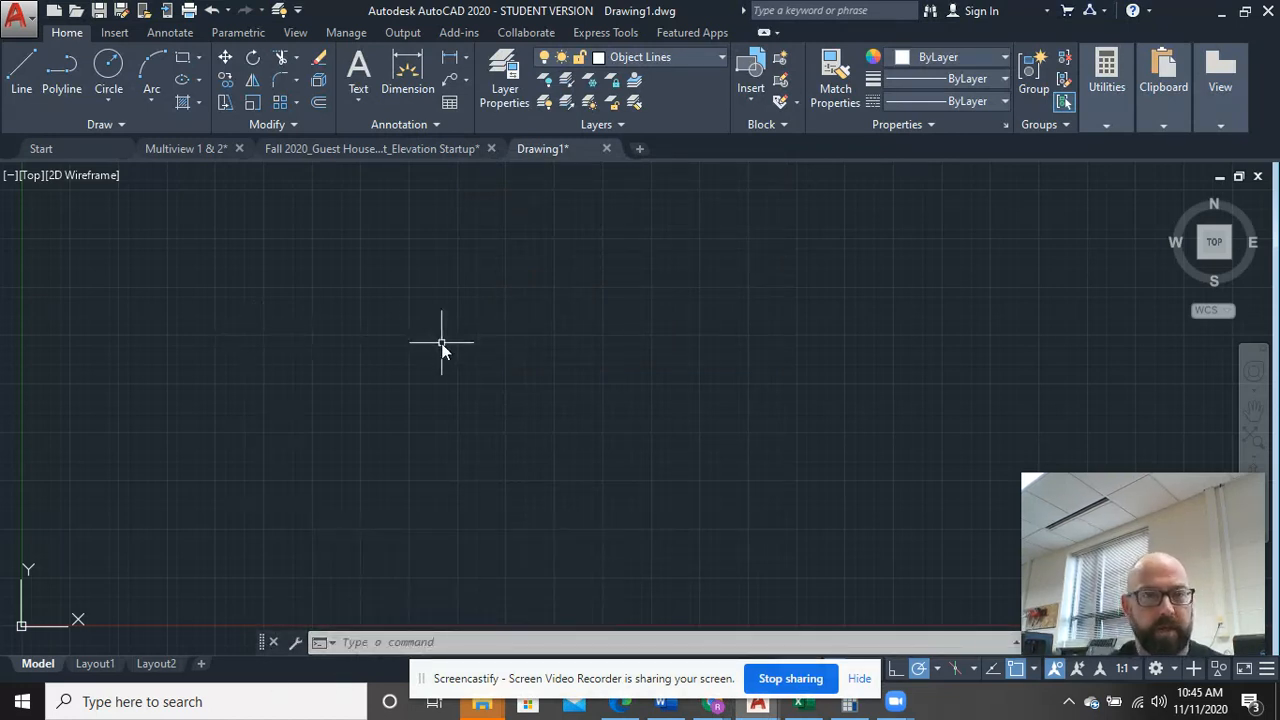
Step: Open the drafting settings and turn off the grid display
{"action": "right_click", "coordinate": [572, 356], "text": "shift"}
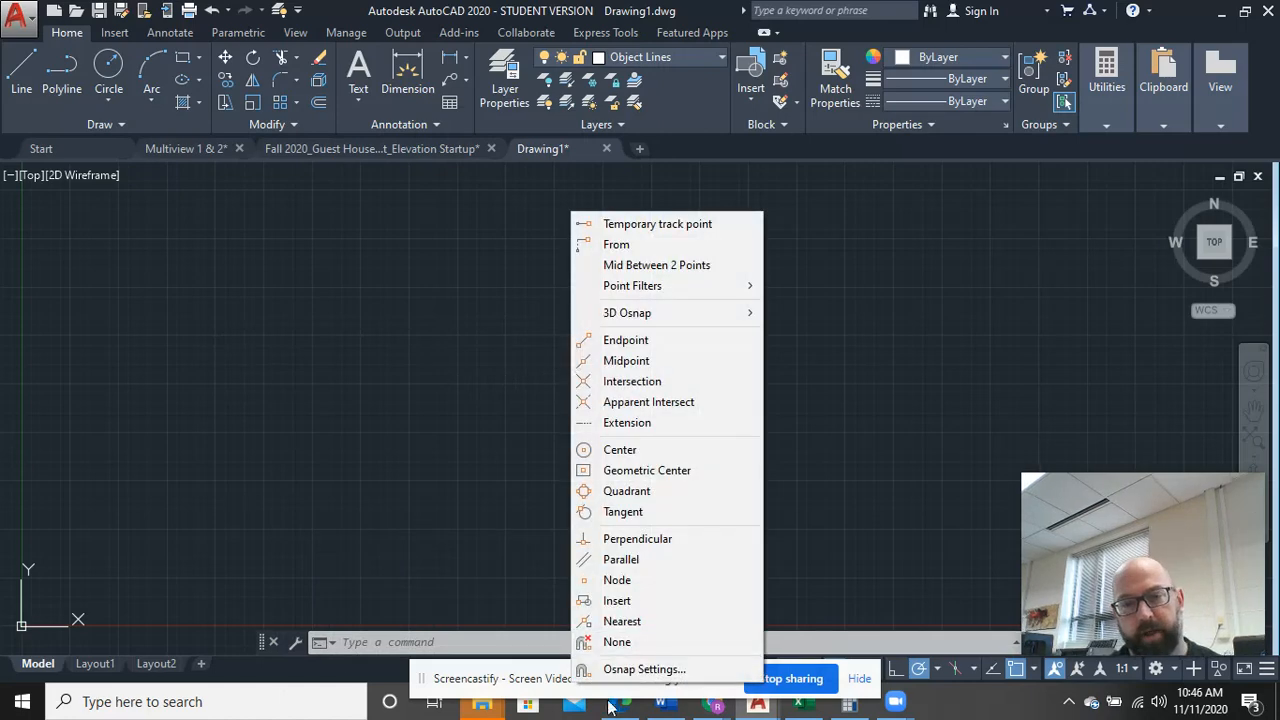
{"action": "left_click", "coordinate": [640, 669]}
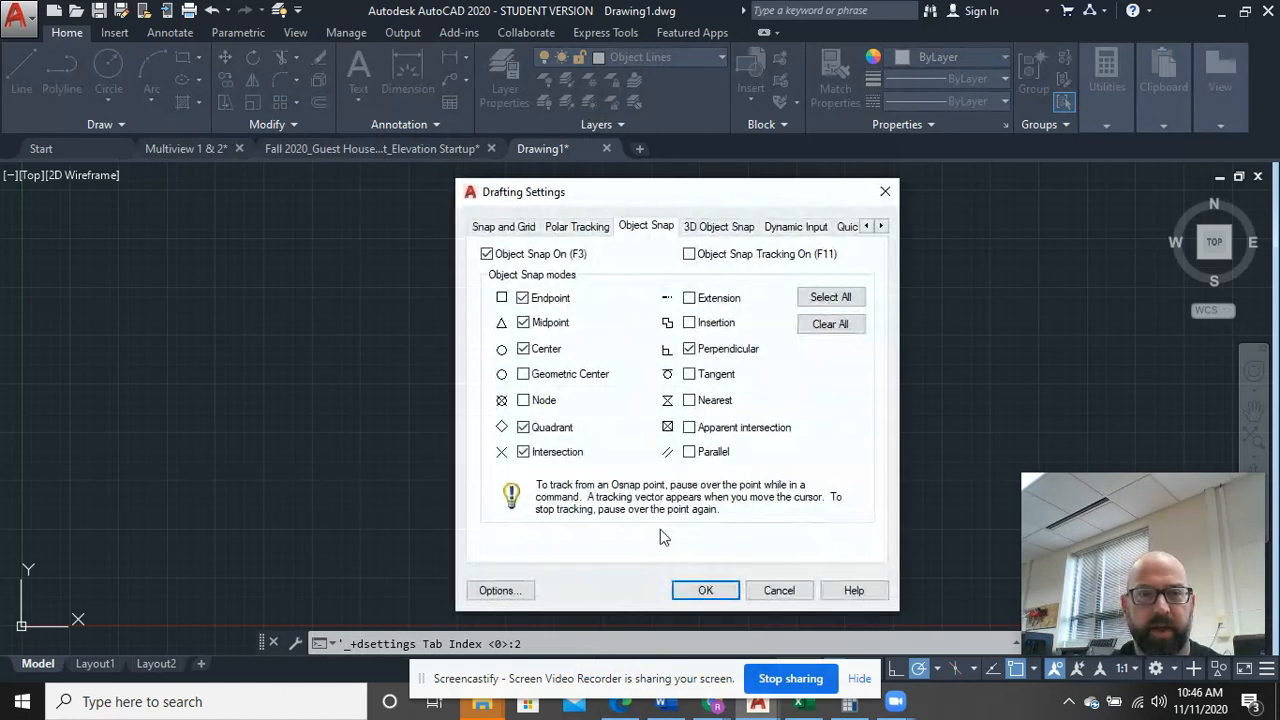
{"action": "left_click", "coordinate": [494, 230]}
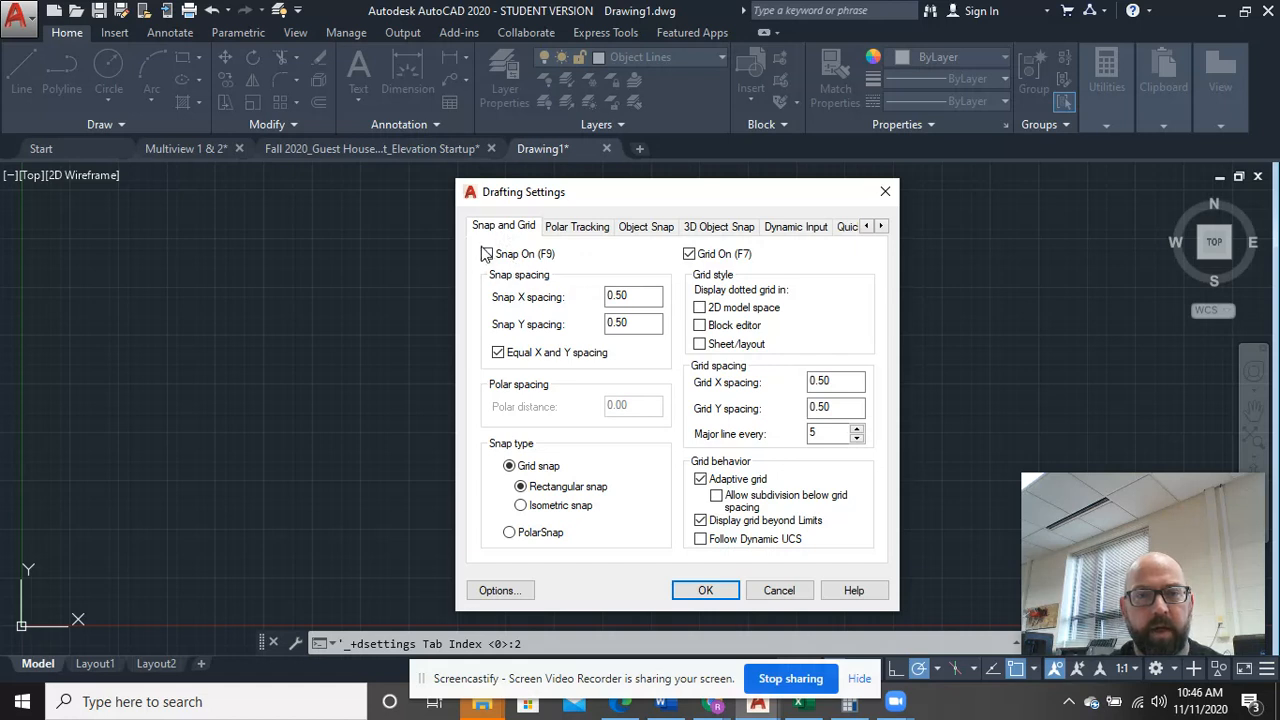
{"action": "left_click", "coordinate": [697, 258]}
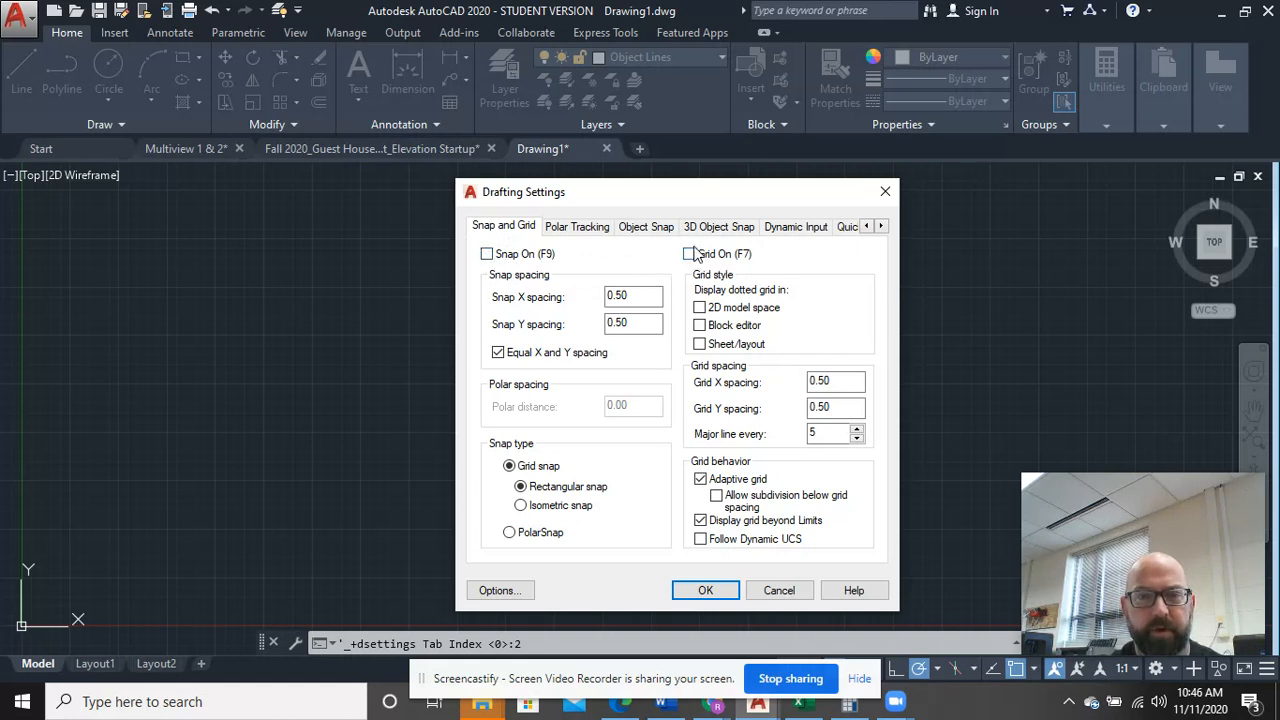
Step: Review the polar tracking and object snap settings, trying object snap tracking on and switching it back off
{"action": "left_click", "coordinate": [563, 229]}
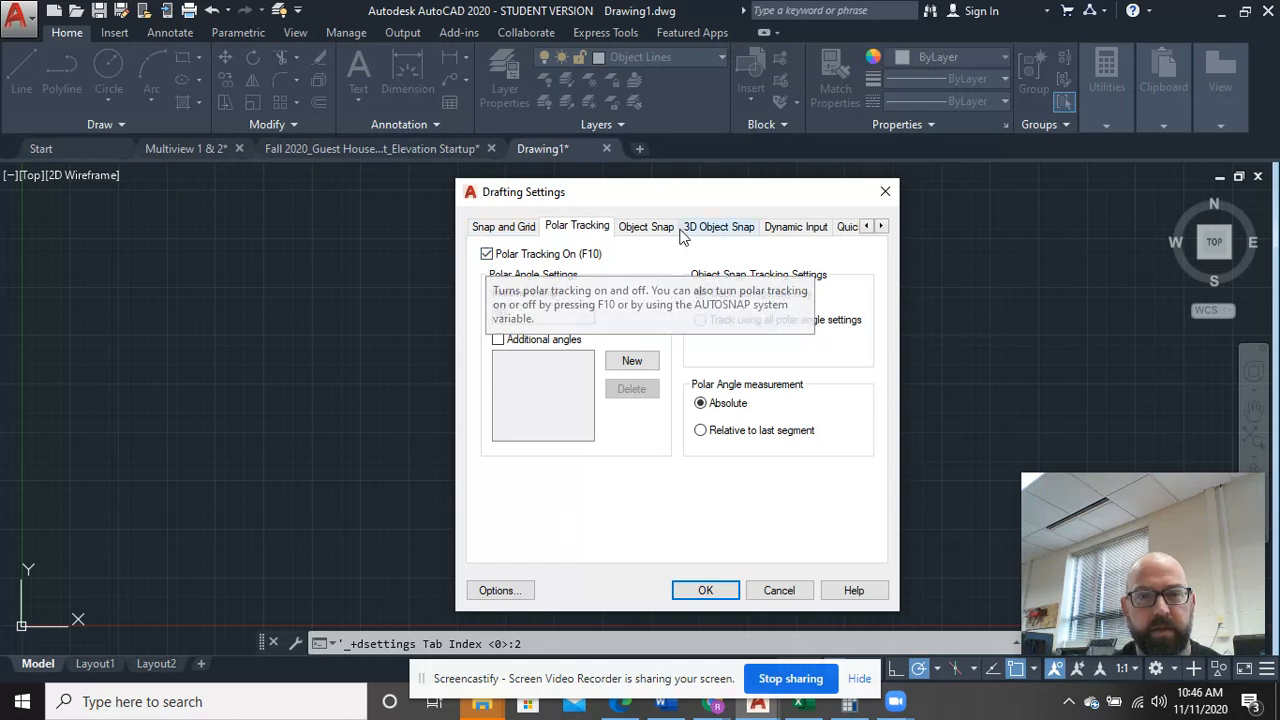
{"action": "left_click", "coordinate": [635, 227]}
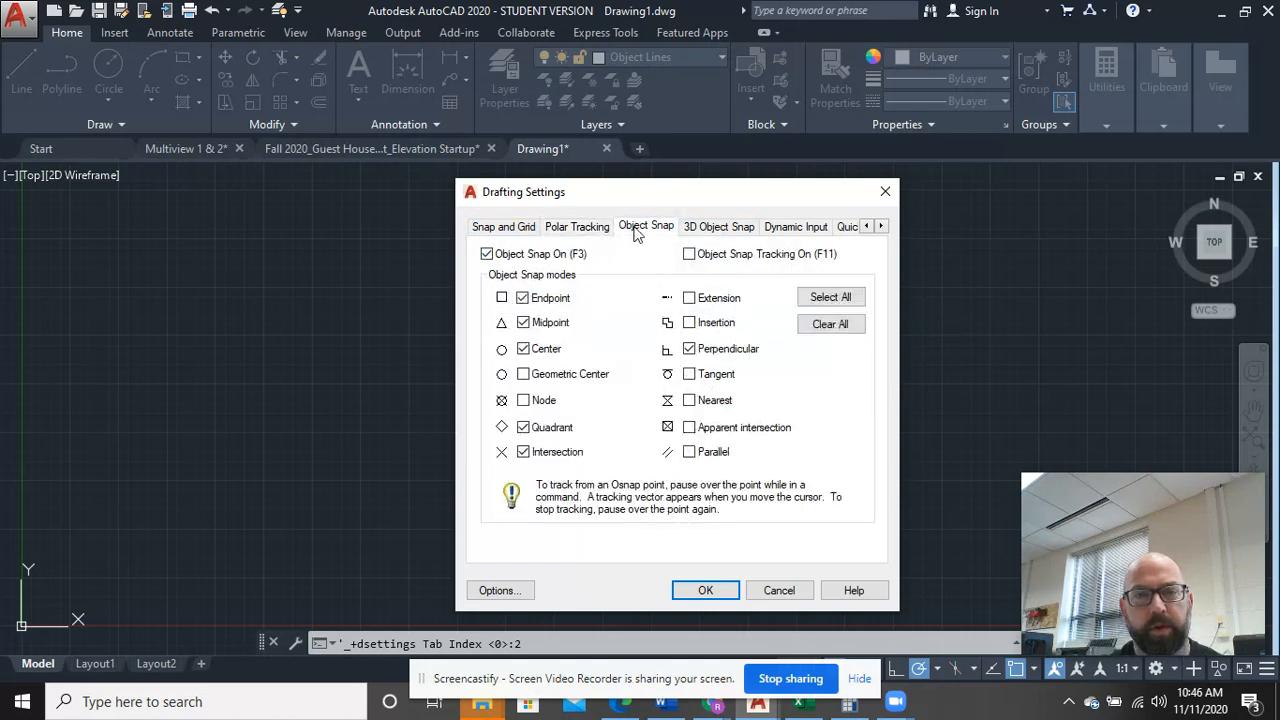
{"action": "left_click", "coordinate": [690, 255]}
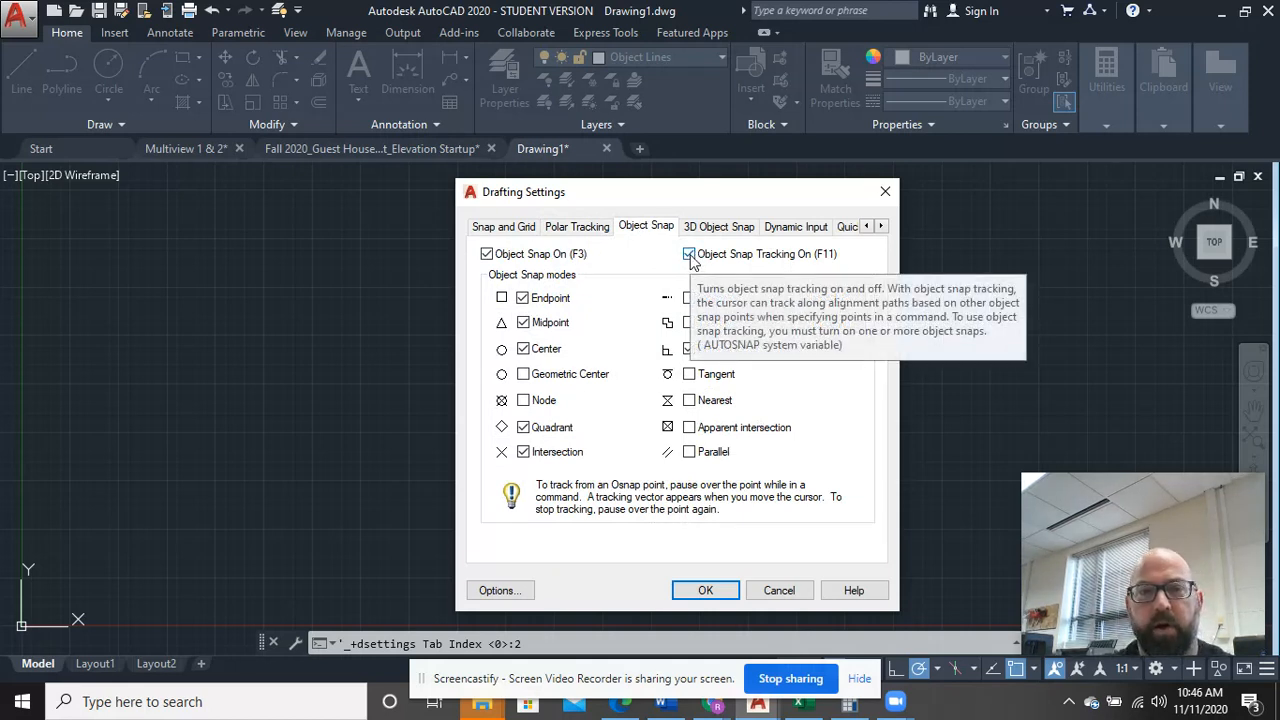
{"action": "left_click", "coordinate": [689, 255]}
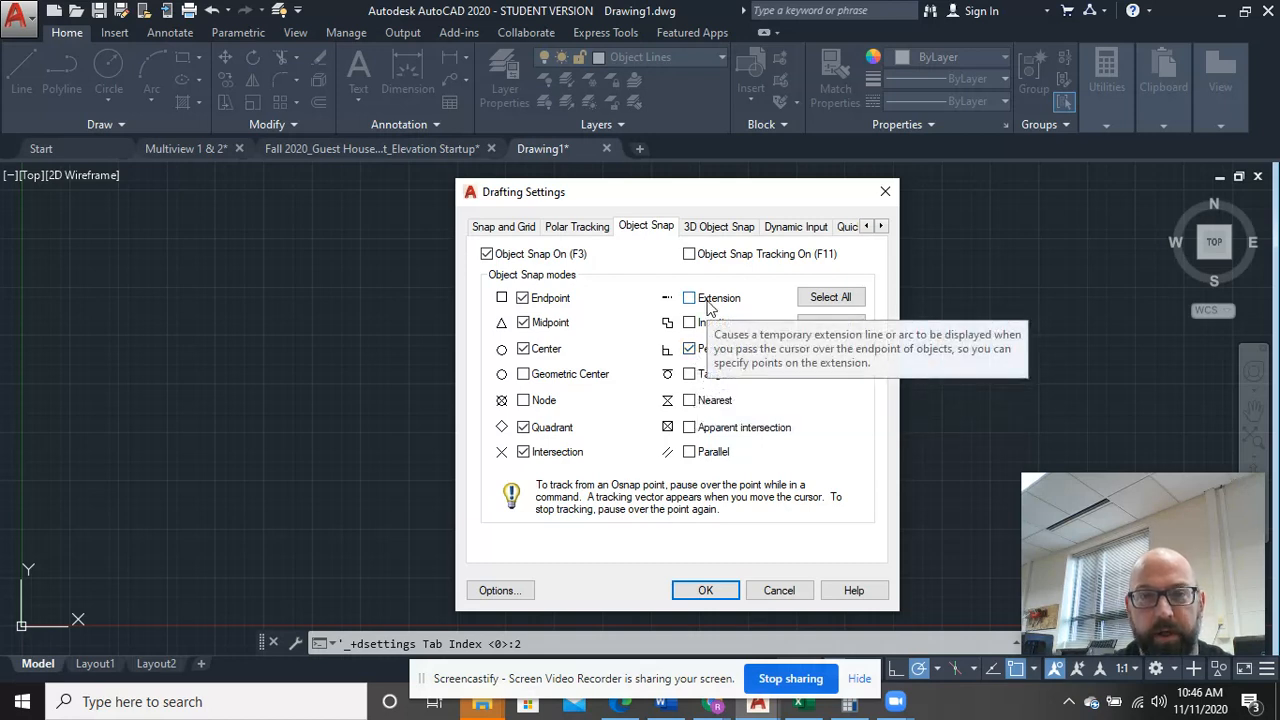
Step: Try pointer input and dimension input on, switch both back off, and apply the drafting settings
{"action": "left_click", "coordinate": [707, 228]}
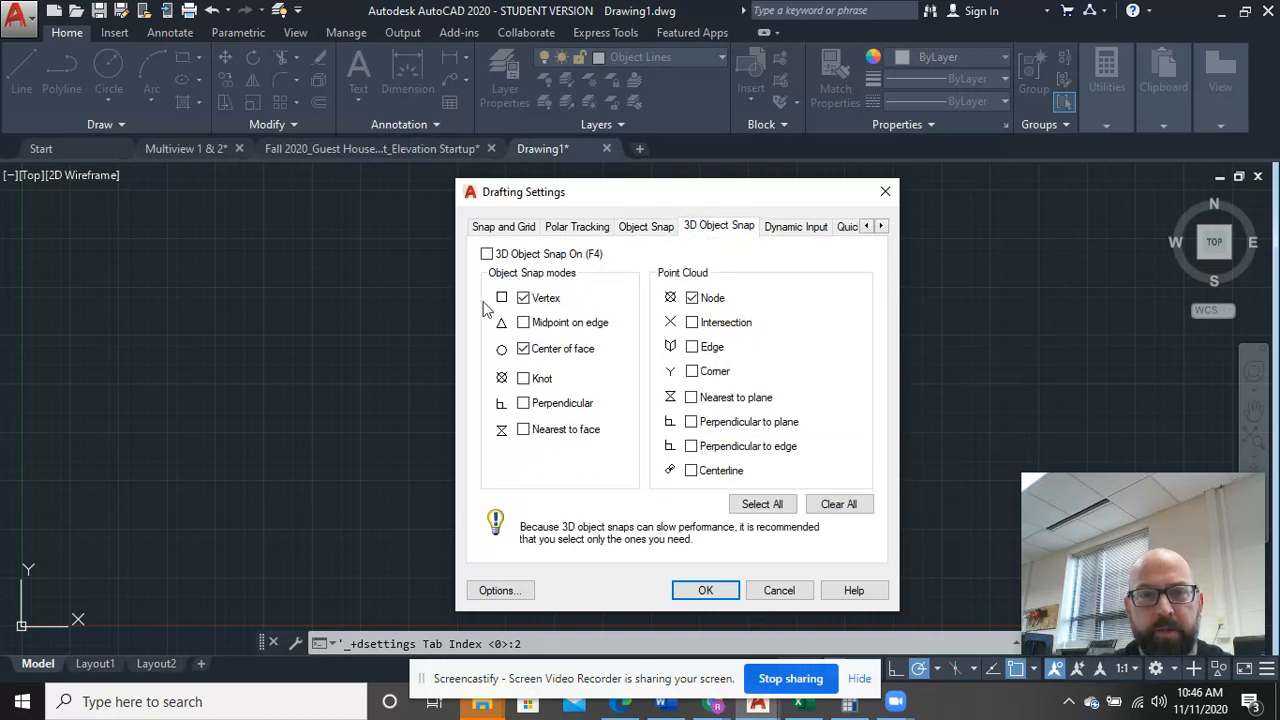
{"action": "left_click", "coordinate": [805, 226]}
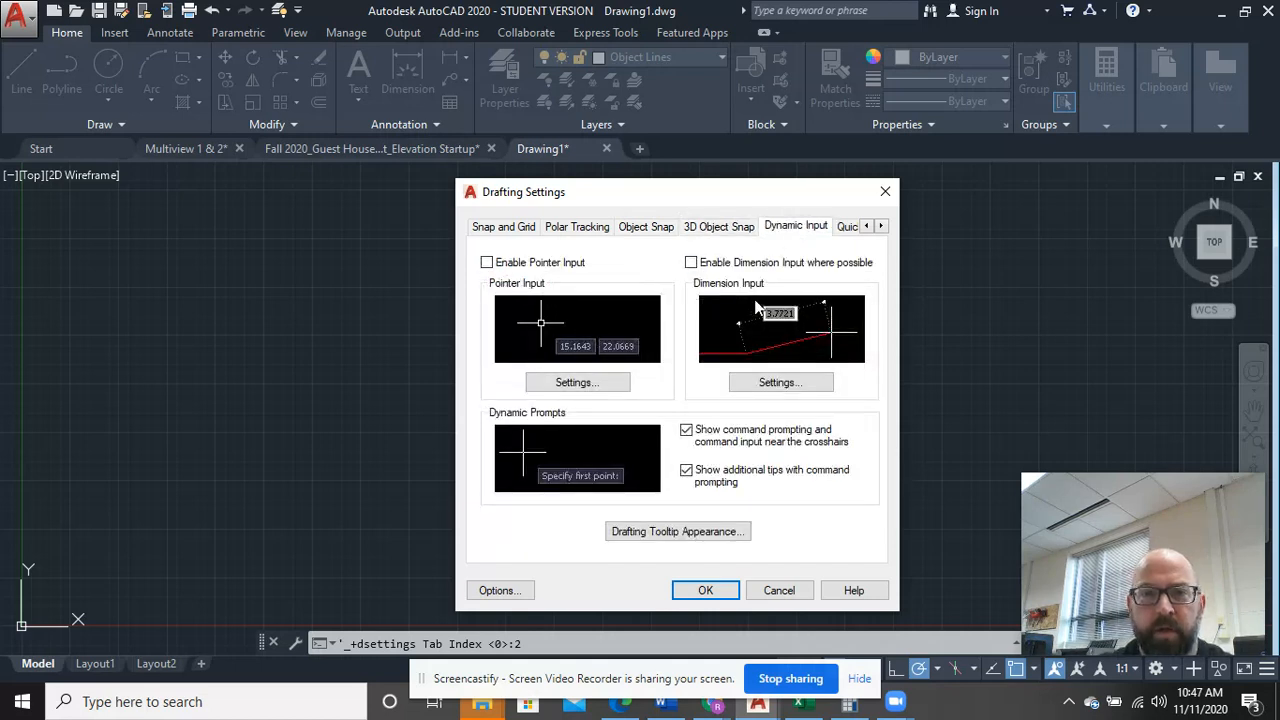
{"action": "left_click", "coordinate": [691, 262]}
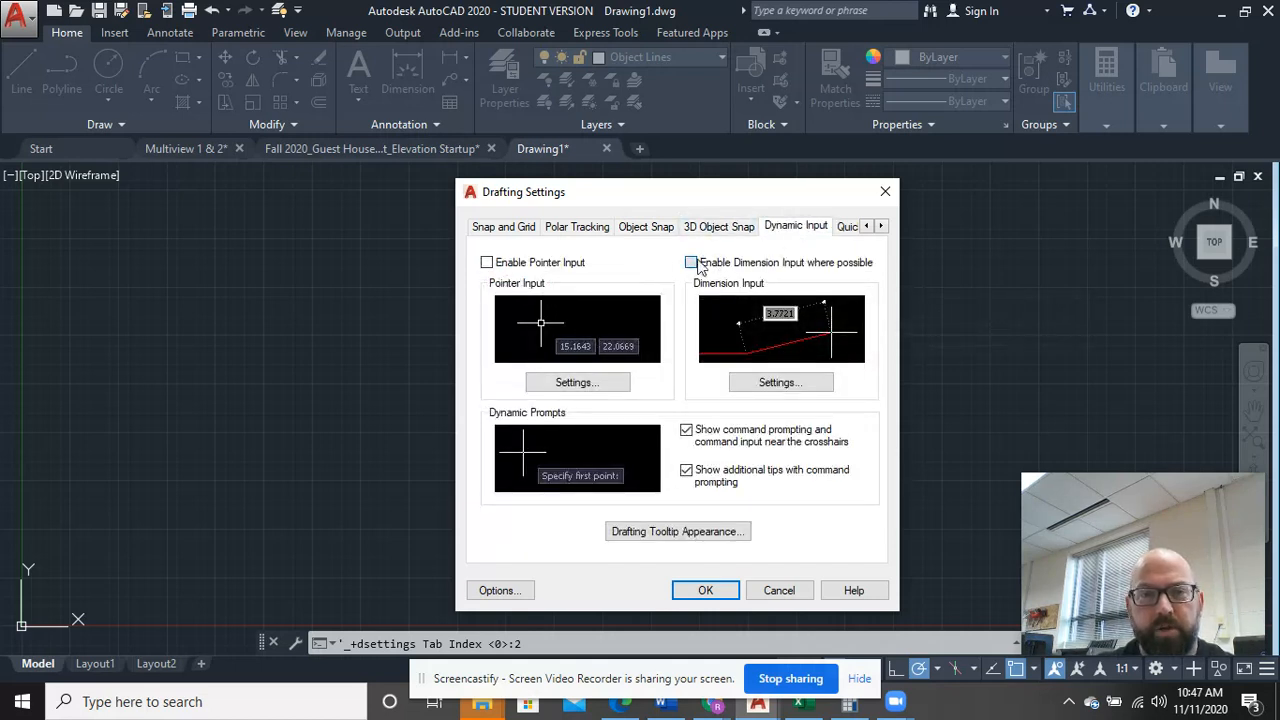
{"action": "left_click", "coordinate": [487, 263]}
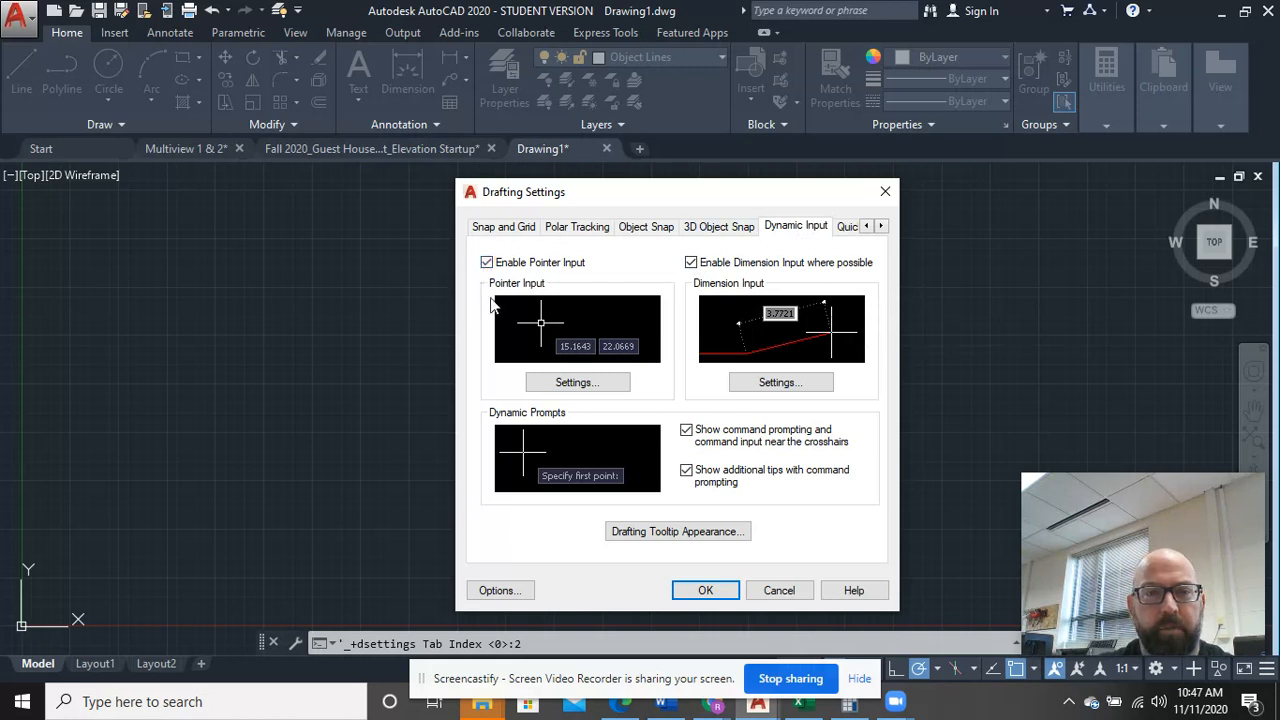
{"action": "left_click", "coordinate": [691, 262]}
{"action": "left_click", "coordinate": [487, 262]}
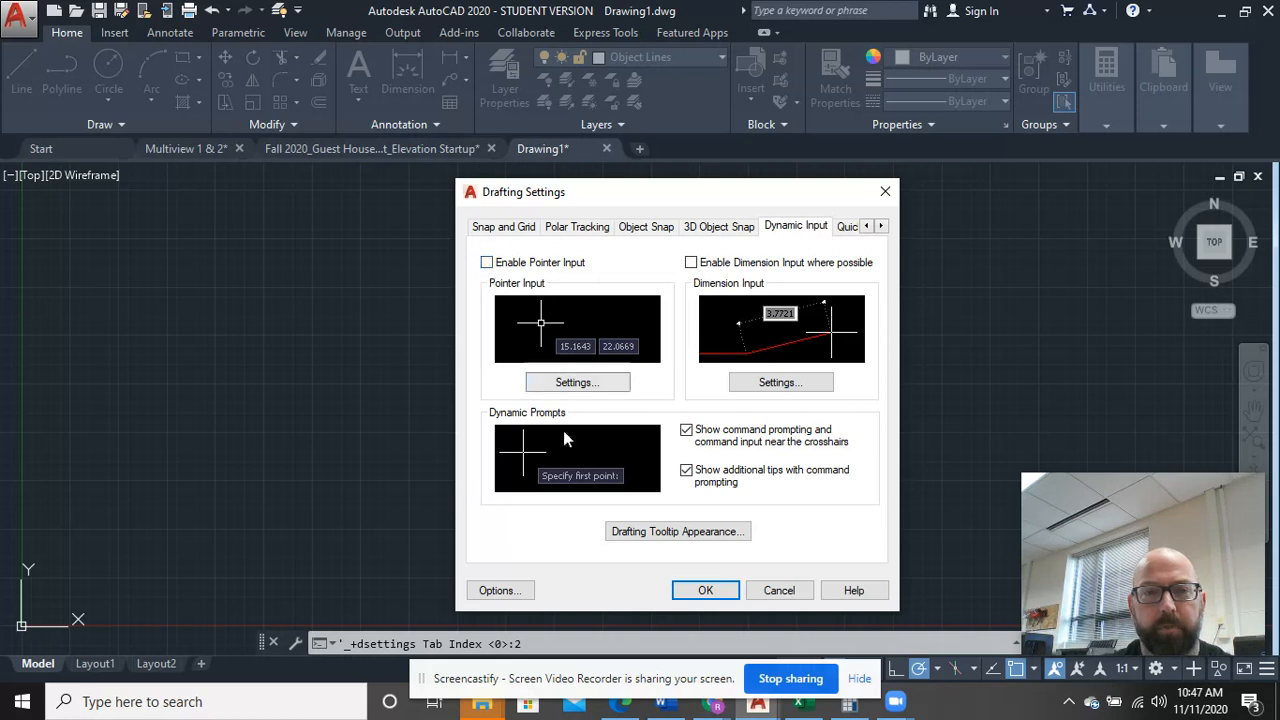
{"action": "left_click", "coordinate": [714, 592]}
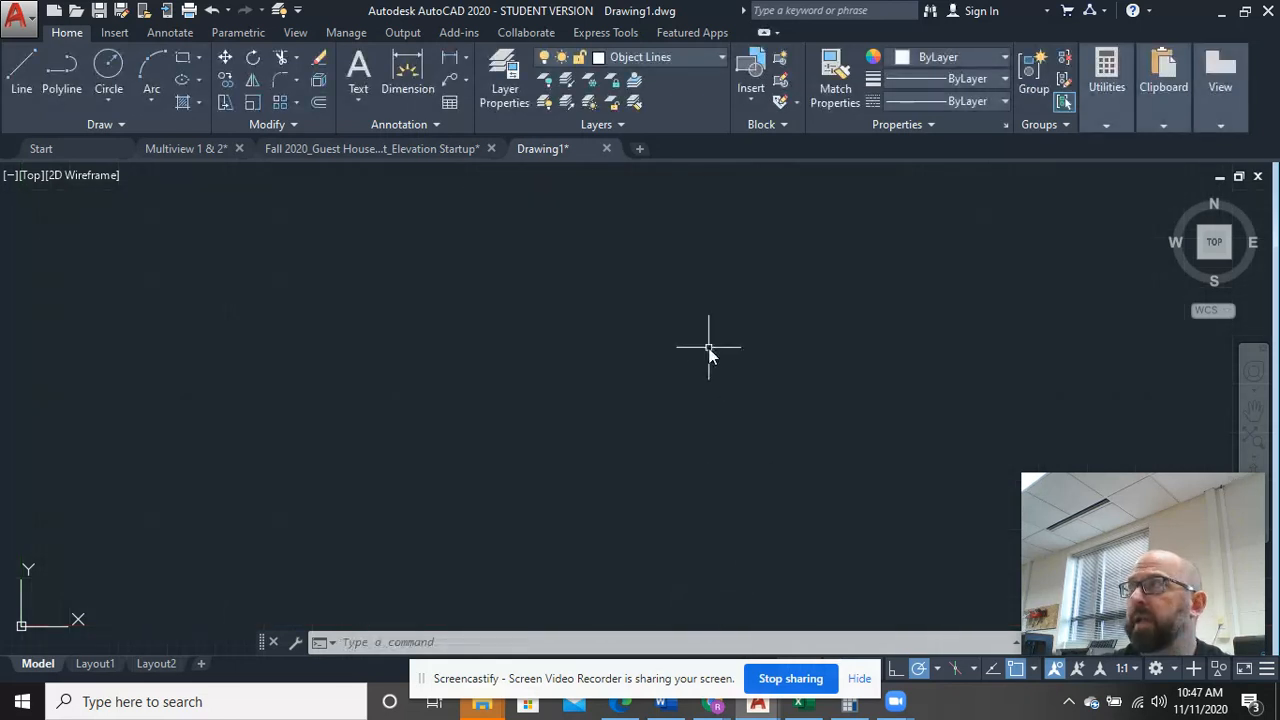
{"action": "type", "text": "dimstyle"}
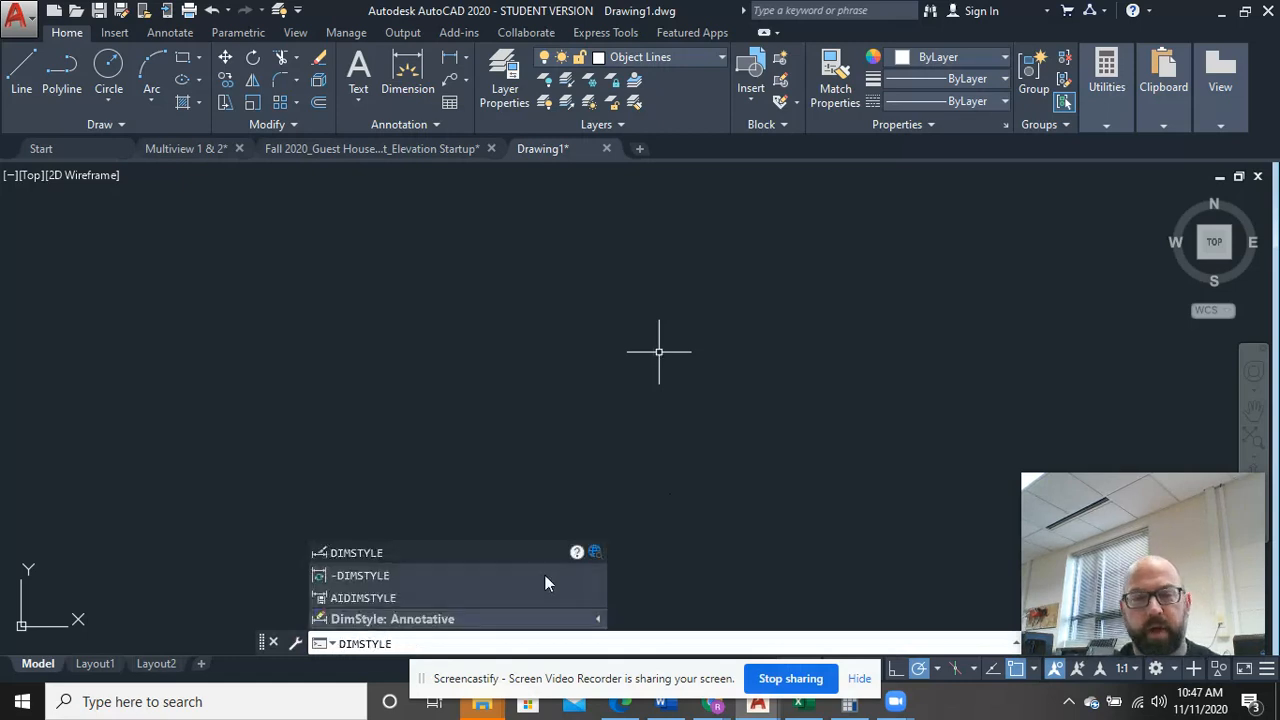
{"action": "left_click", "coordinate": [446, 597]}
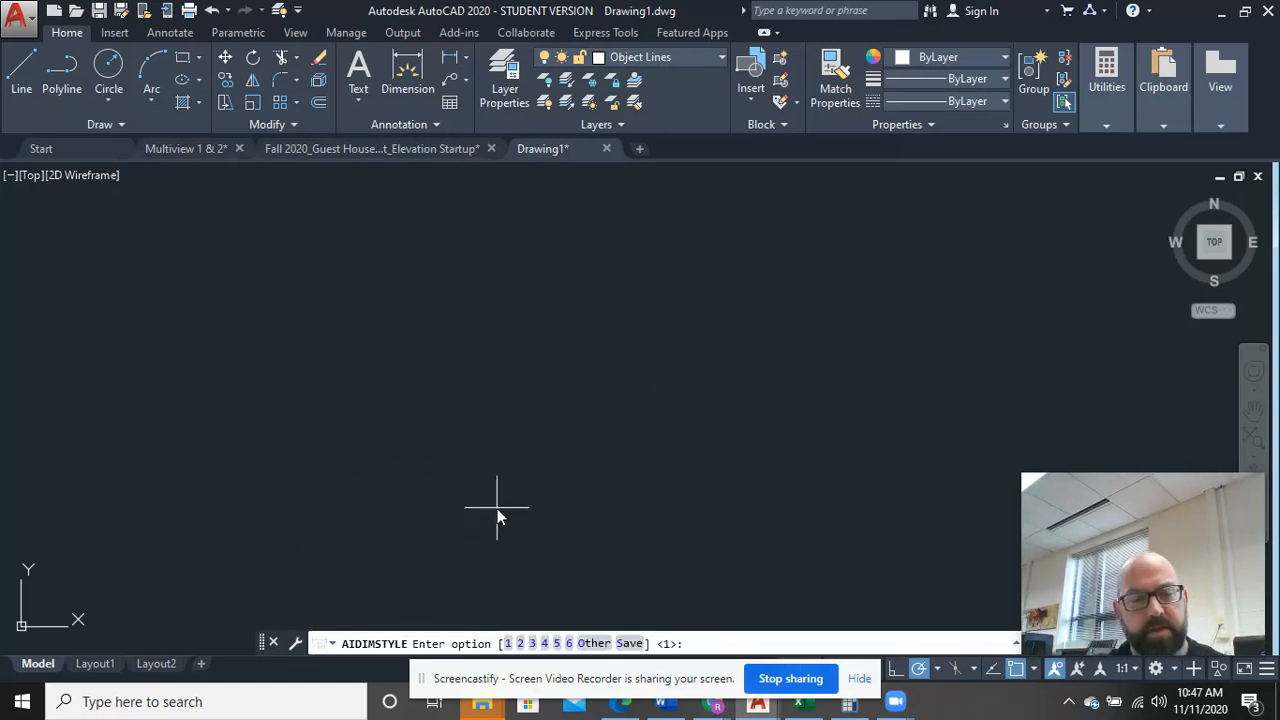
{"action": "key", "text": "Escape"}
Step: Run DIMSTYLE and modify the Standard dimension style, setting its linear primary units to Decimal with 0.00 precision
{"action": "type", "text": "dim"}
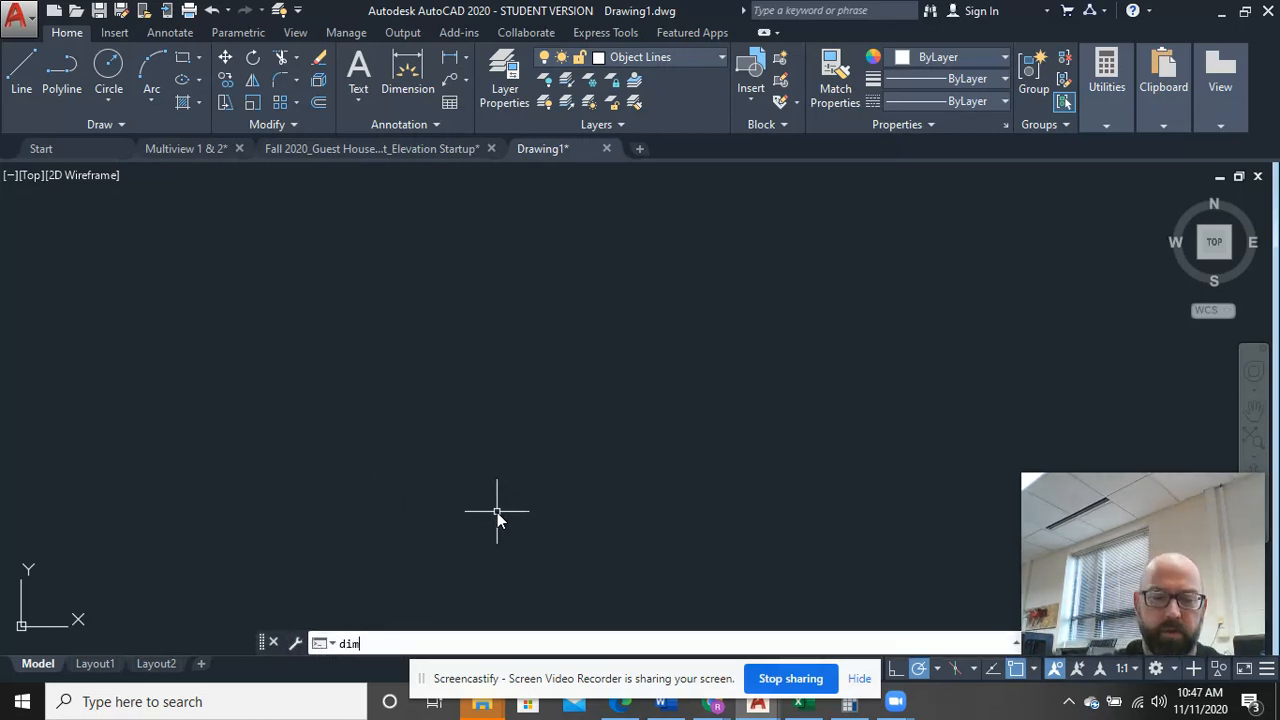
{"action": "type", "text": "style"}
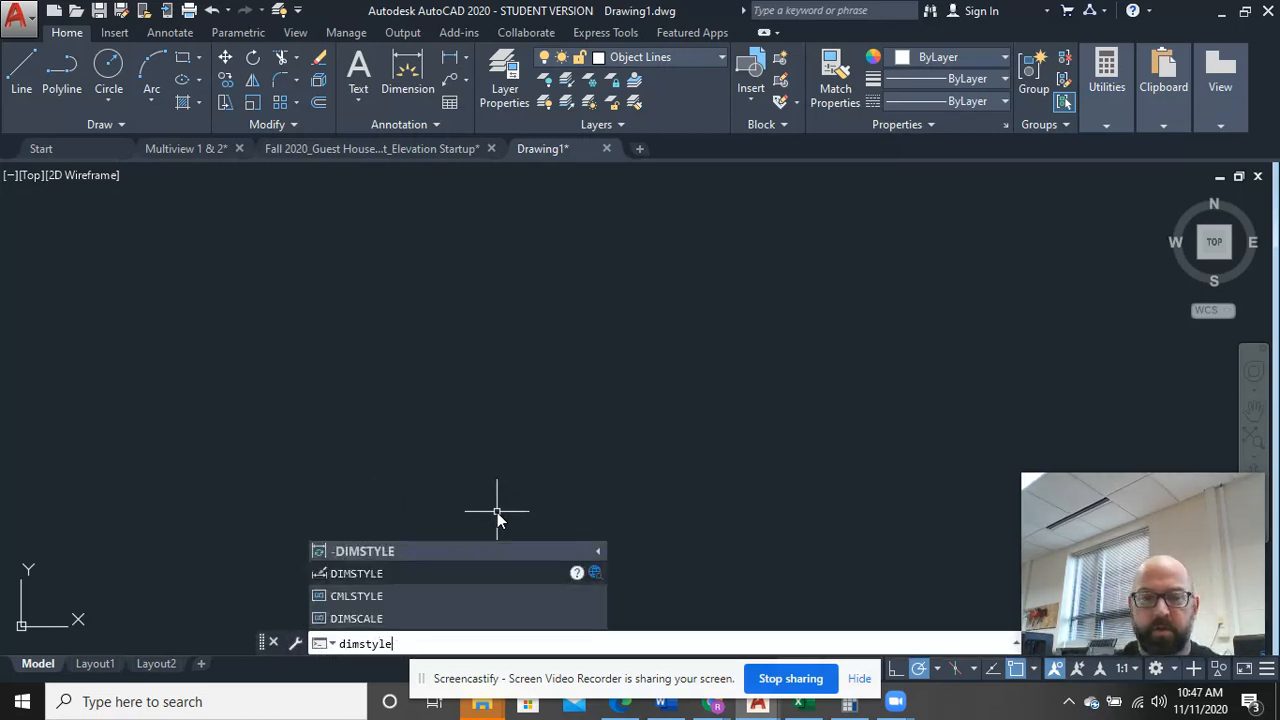
{"action": "key", "text": "Return"}
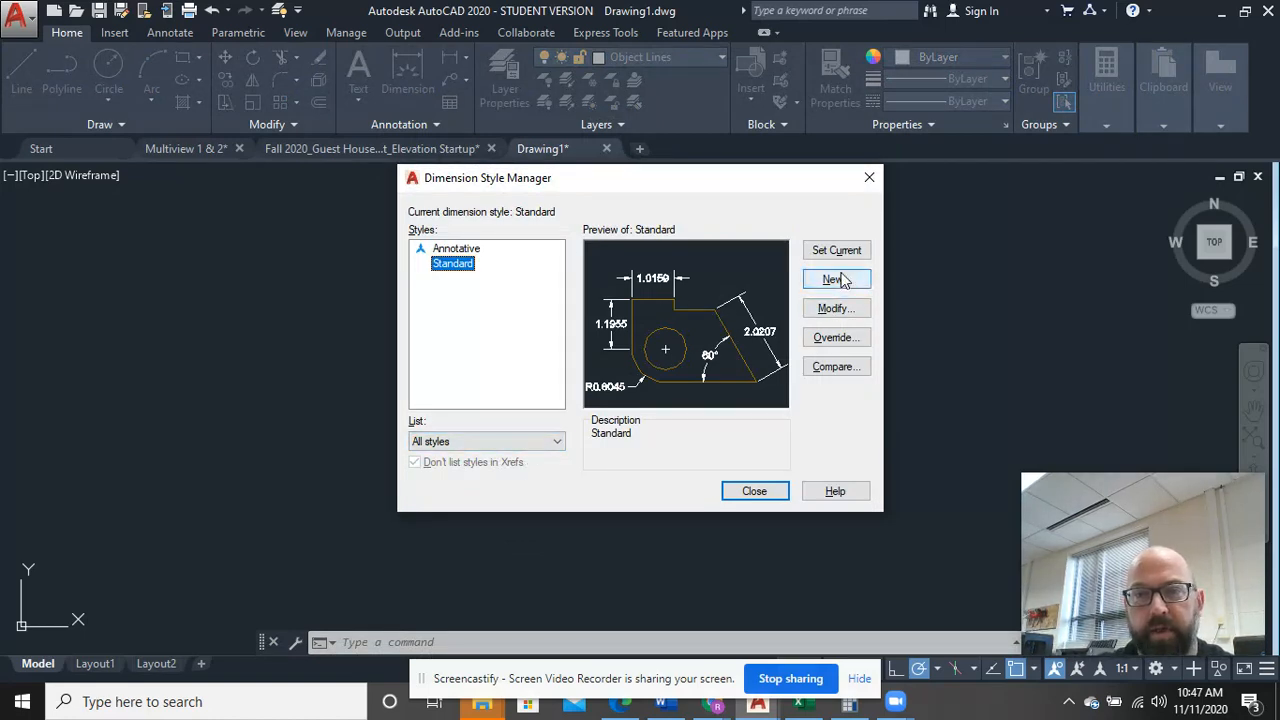
{"action": "left_click", "coordinate": [846, 311]}
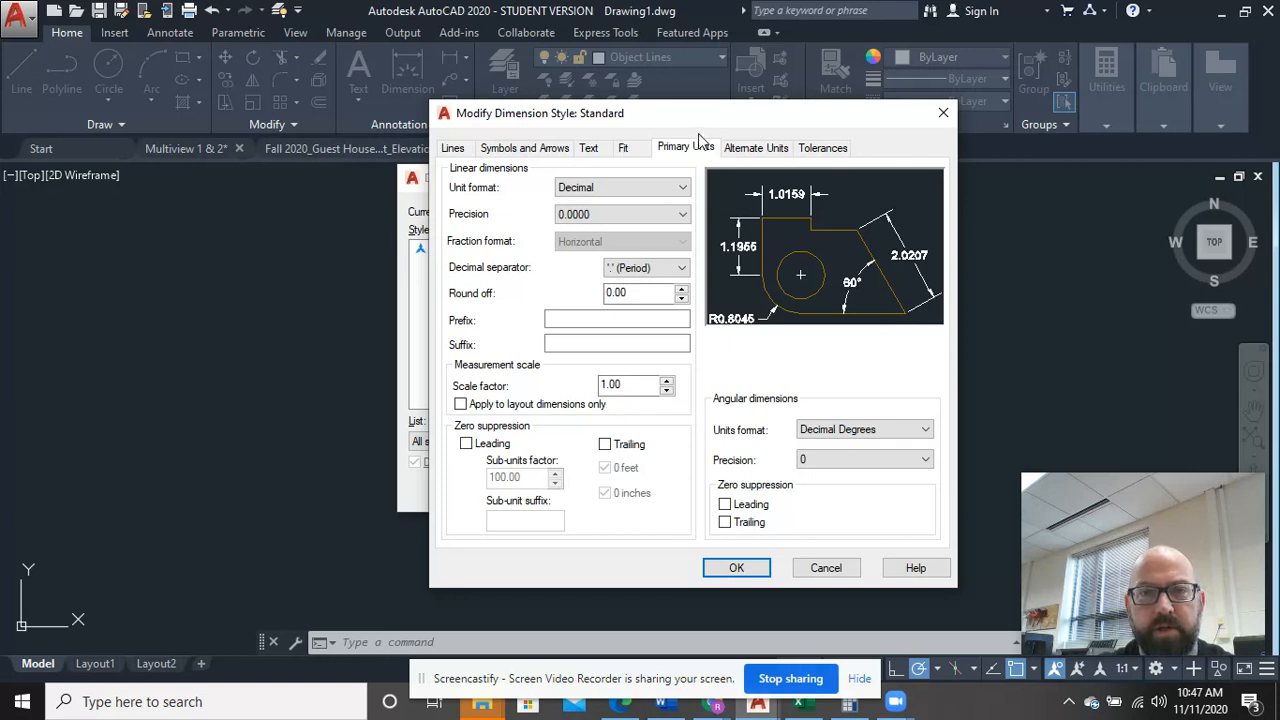
{"action": "left_click", "coordinate": [643, 186]}
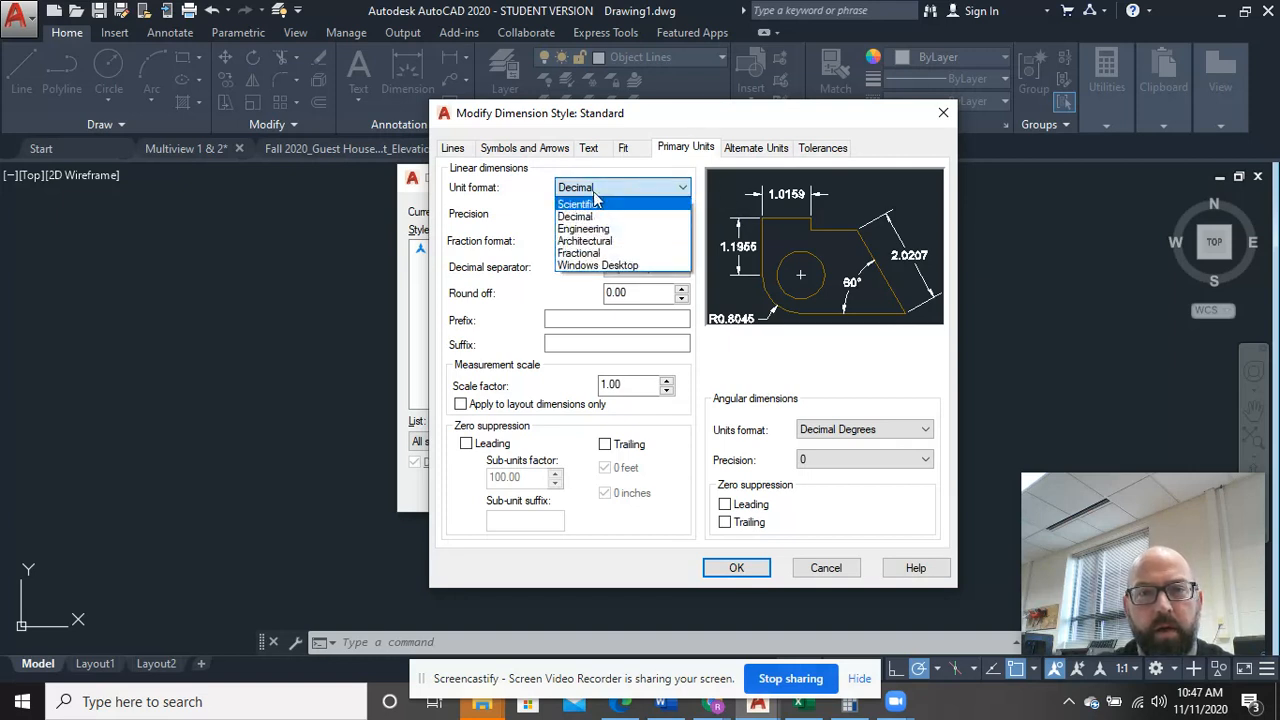
{"action": "left_click", "coordinate": [625, 192]}
{"action": "left_click", "coordinate": [608, 215]}
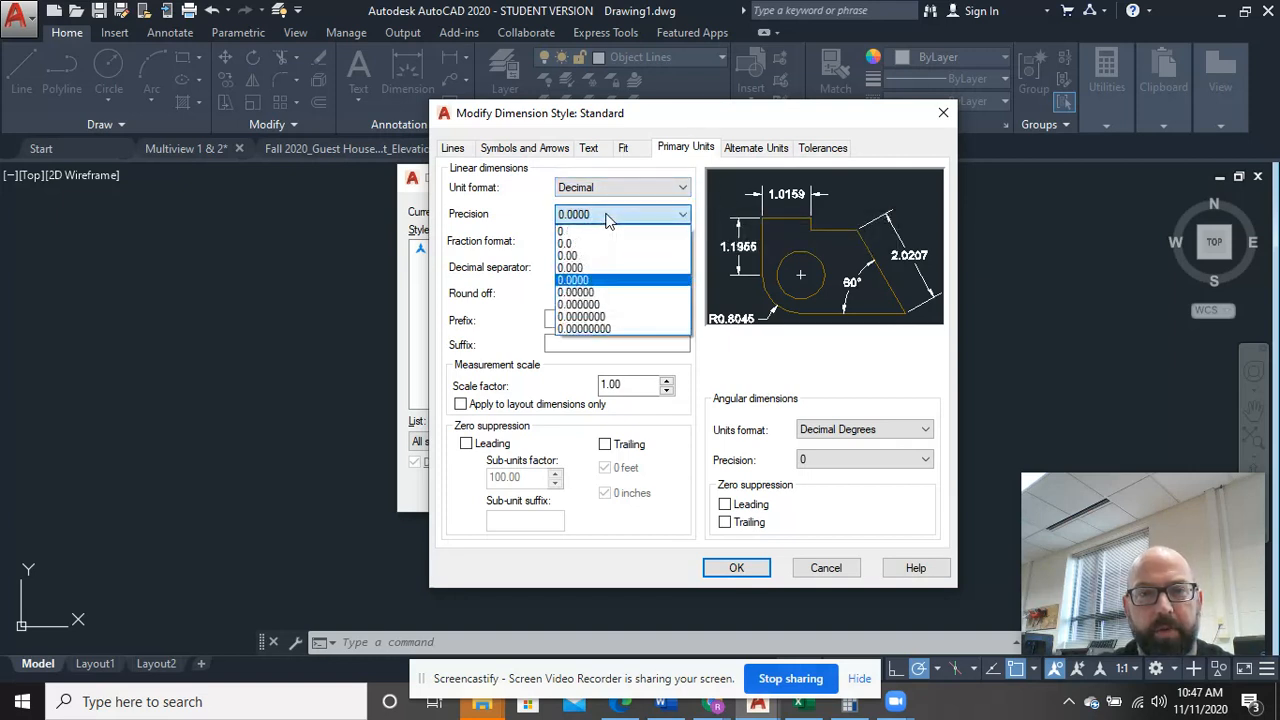
{"action": "left_click", "coordinate": [576, 256]}
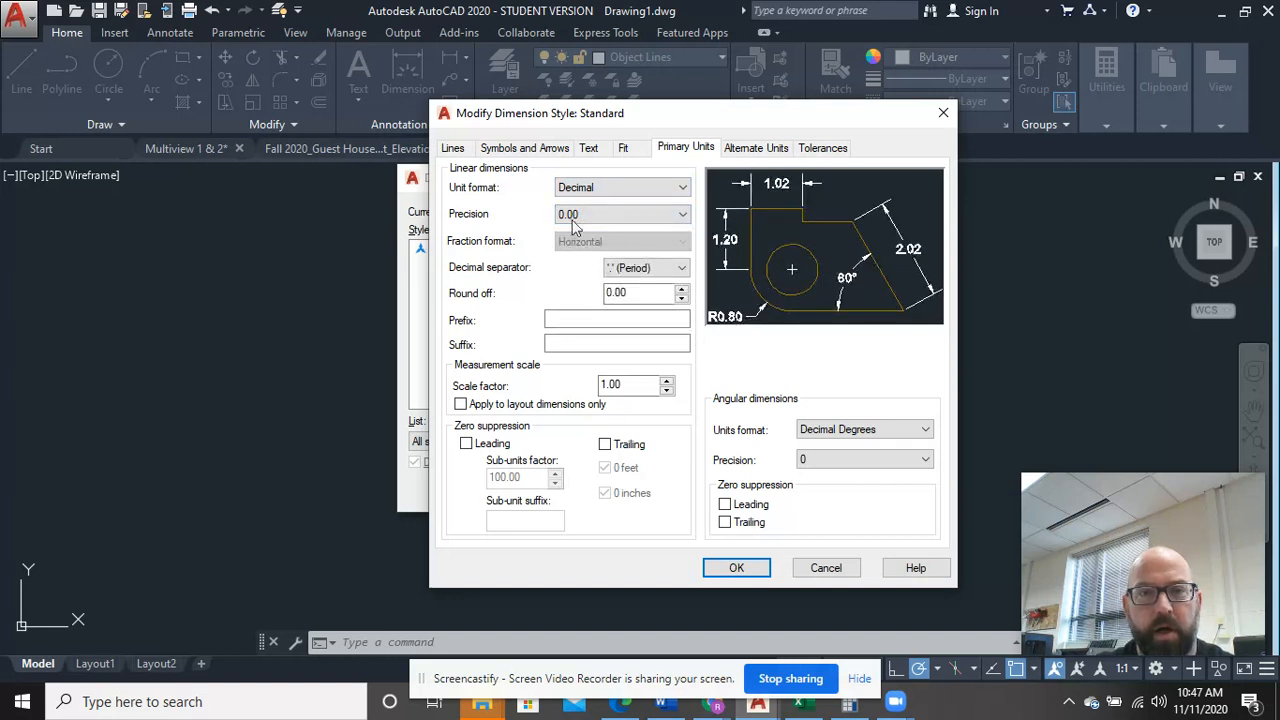
Step: Set the Standard style's dimension text height to 0.24 and its offset from the dimension line to 0.12
{"action": "left_click", "coordinate": [589, 148]}
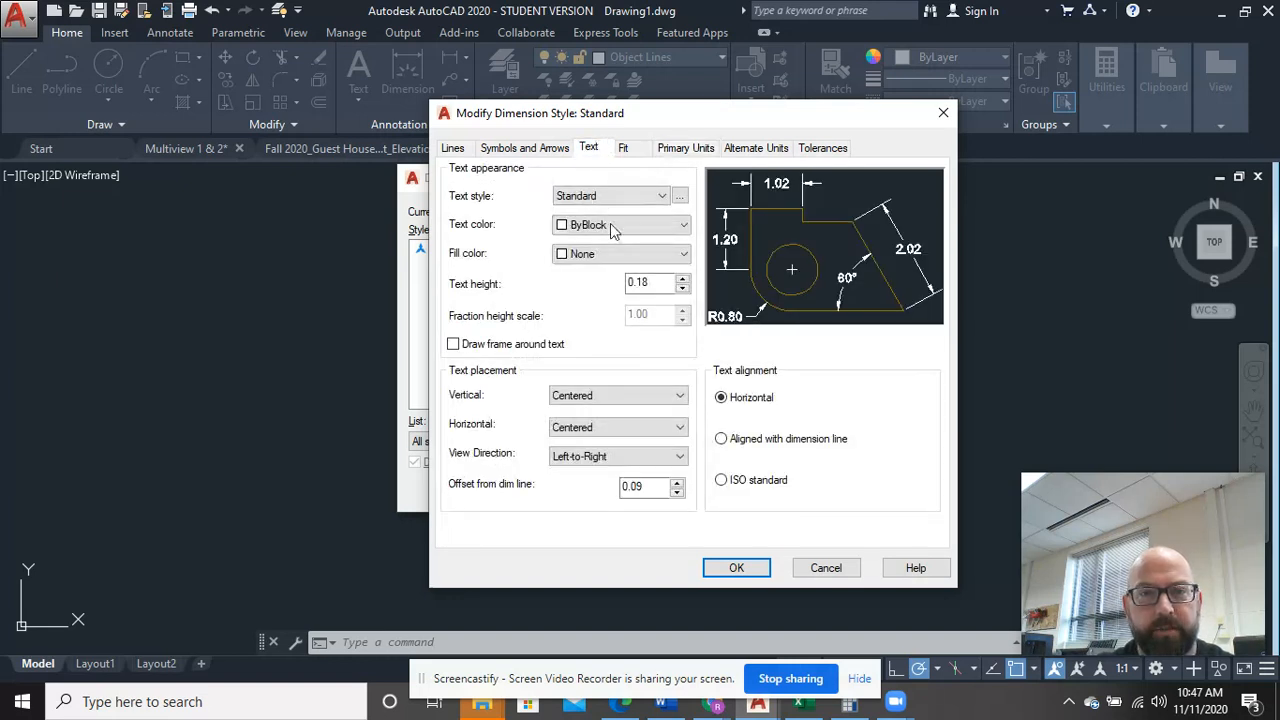
{"action": "left_click_drag", "start_coordinate": [661, 282], "coordinate": [624, 282]}
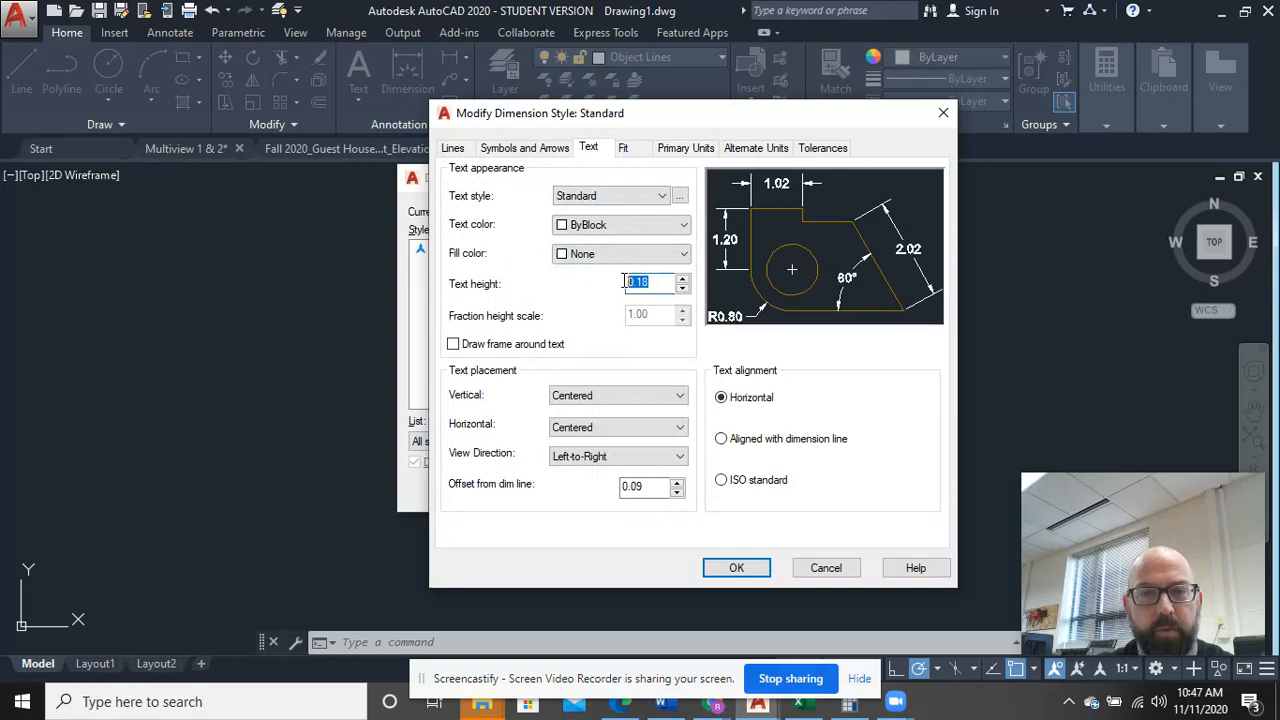
{"action": "type", "text": "25"}
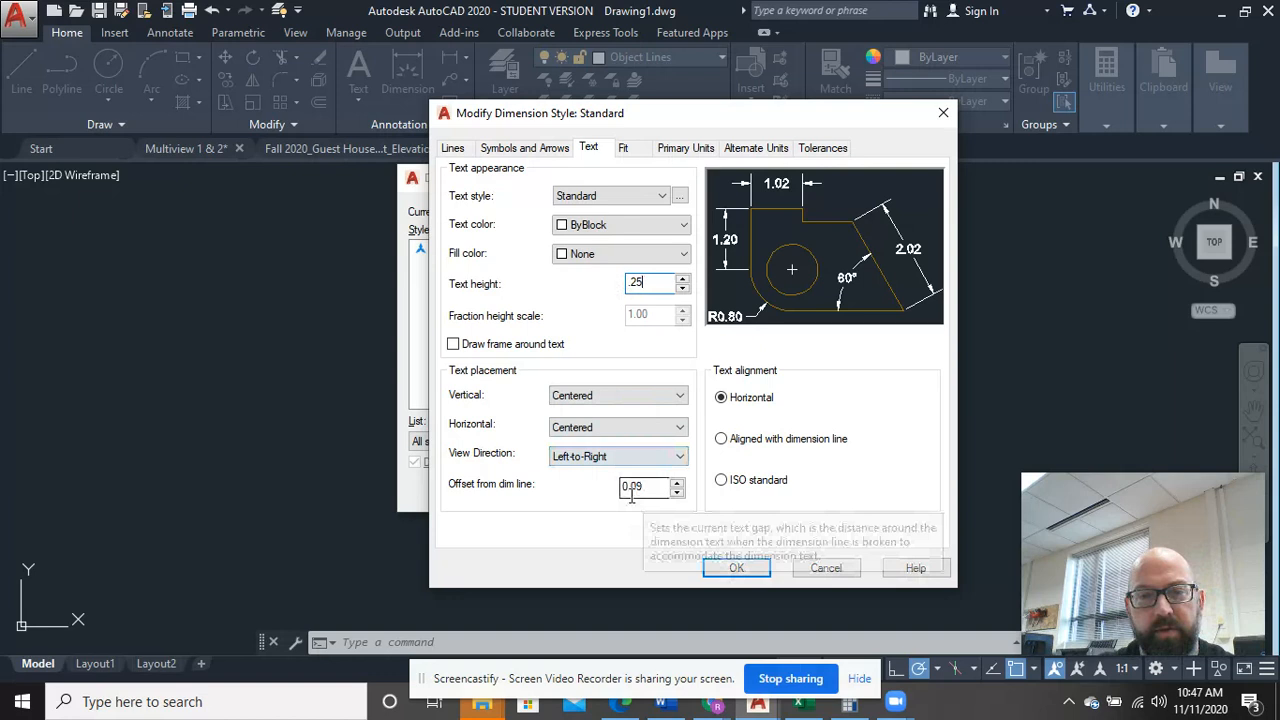
{"action": "left_click_drag", "start_coordinate": [660, 486], "coordinate": [615, 486]}
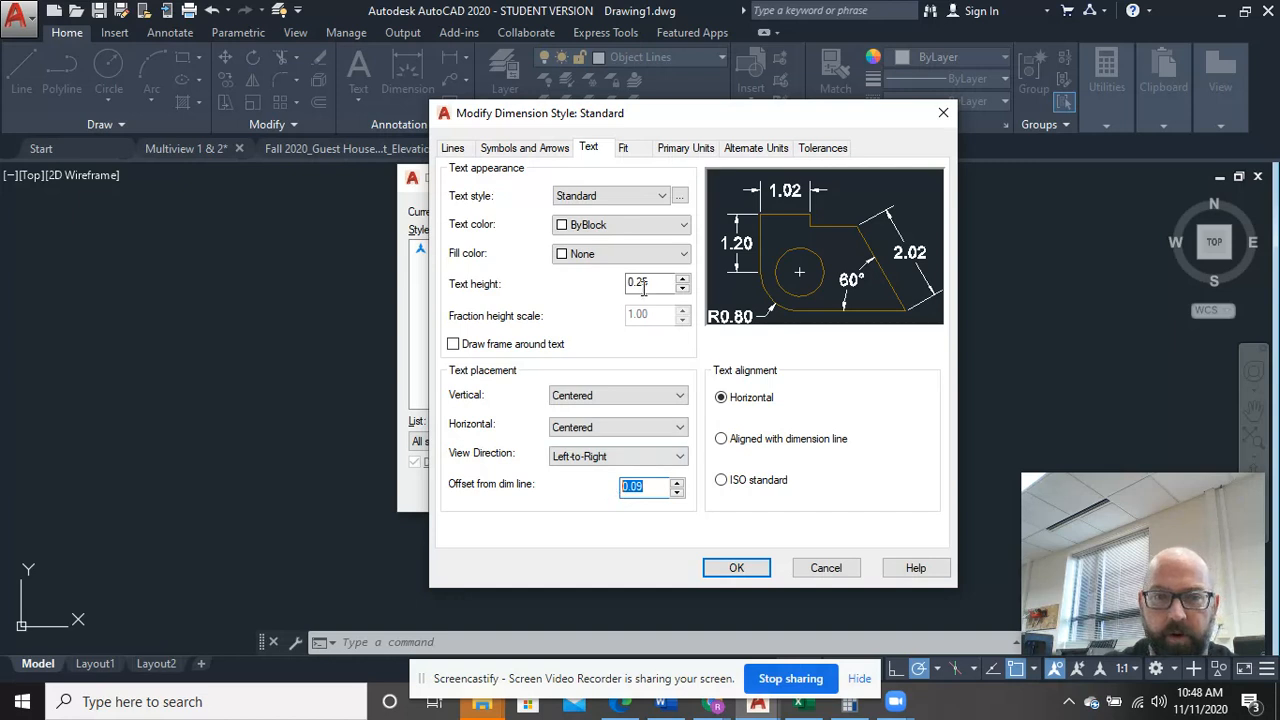
{"action": "left_click_drag", "start_coordinate": [655, 284], "coordinate": [571, 284]}
{"action": "key", "text": "BackSpace"}
{"action": "type", "text": "24"}
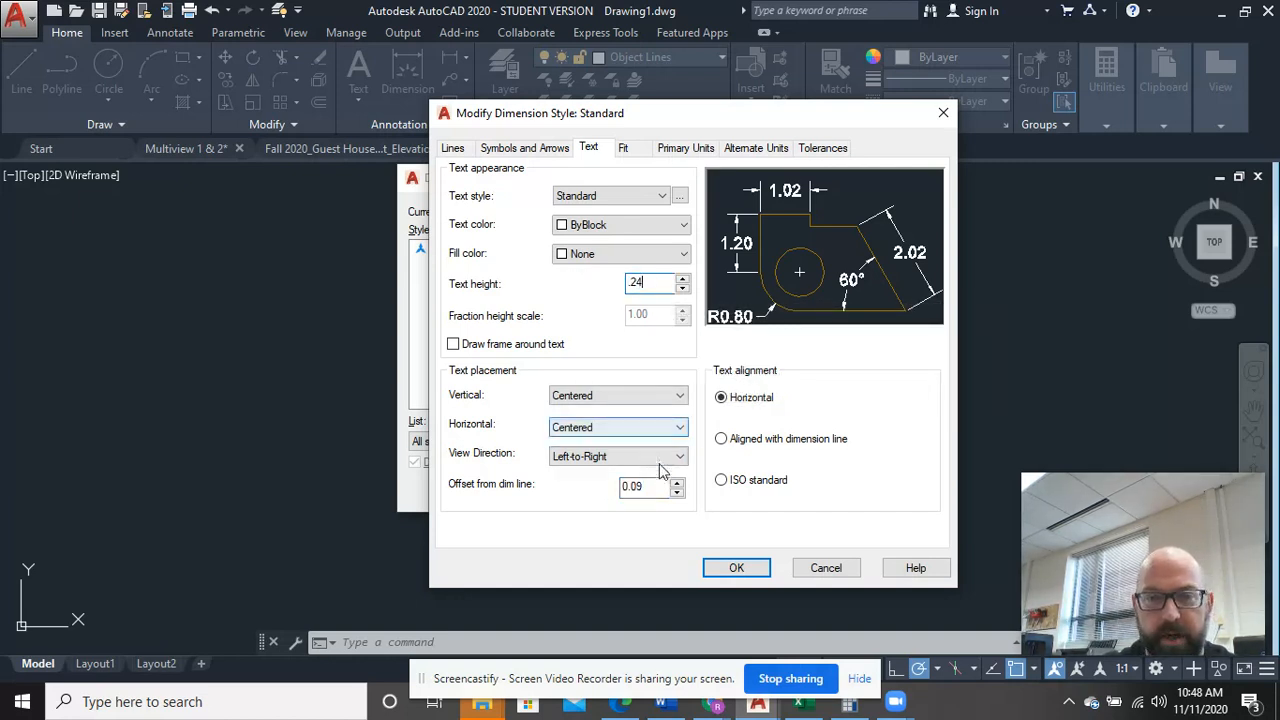
{"action": "left_click_drag", "start_coordinate": [657, 484], "coordinate": [608, 488]}
{"action": "type", "text": "12"}
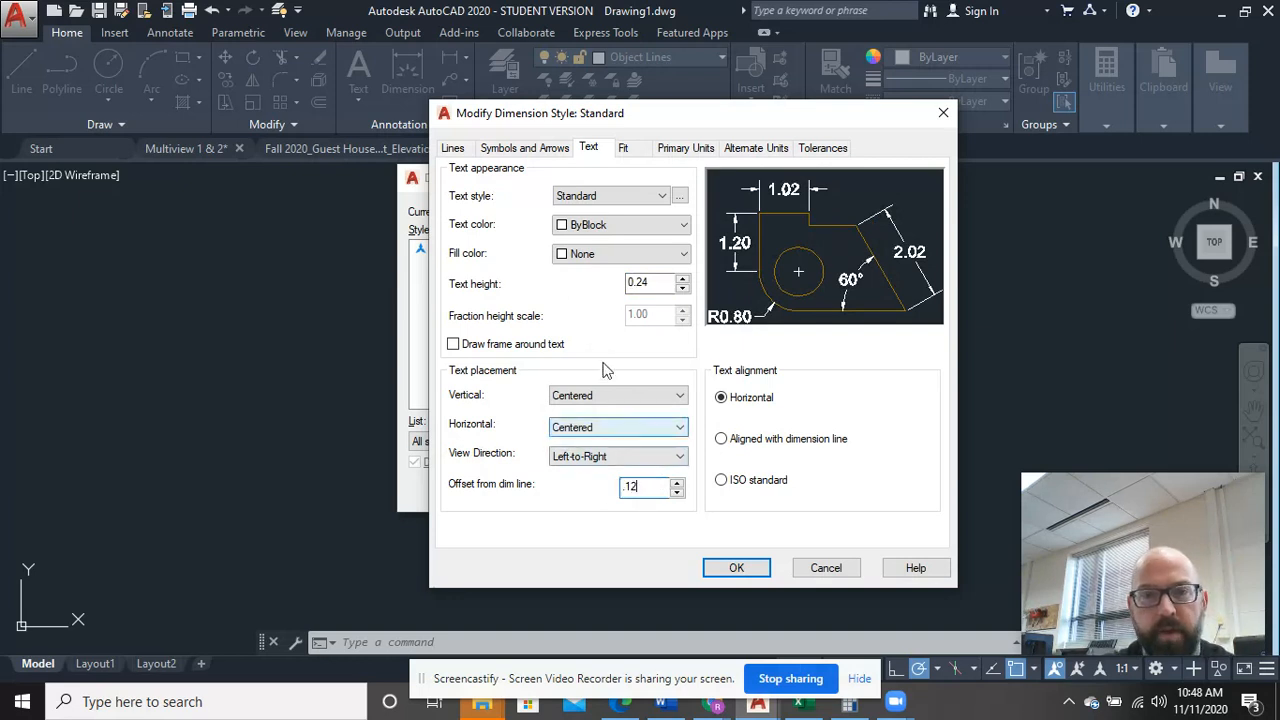
Step: Set the style's arrow size to 0.24 and center mark size to 0.12, then save it and close the manager
{"action": "left_click", "coordinate": [548, 152]}
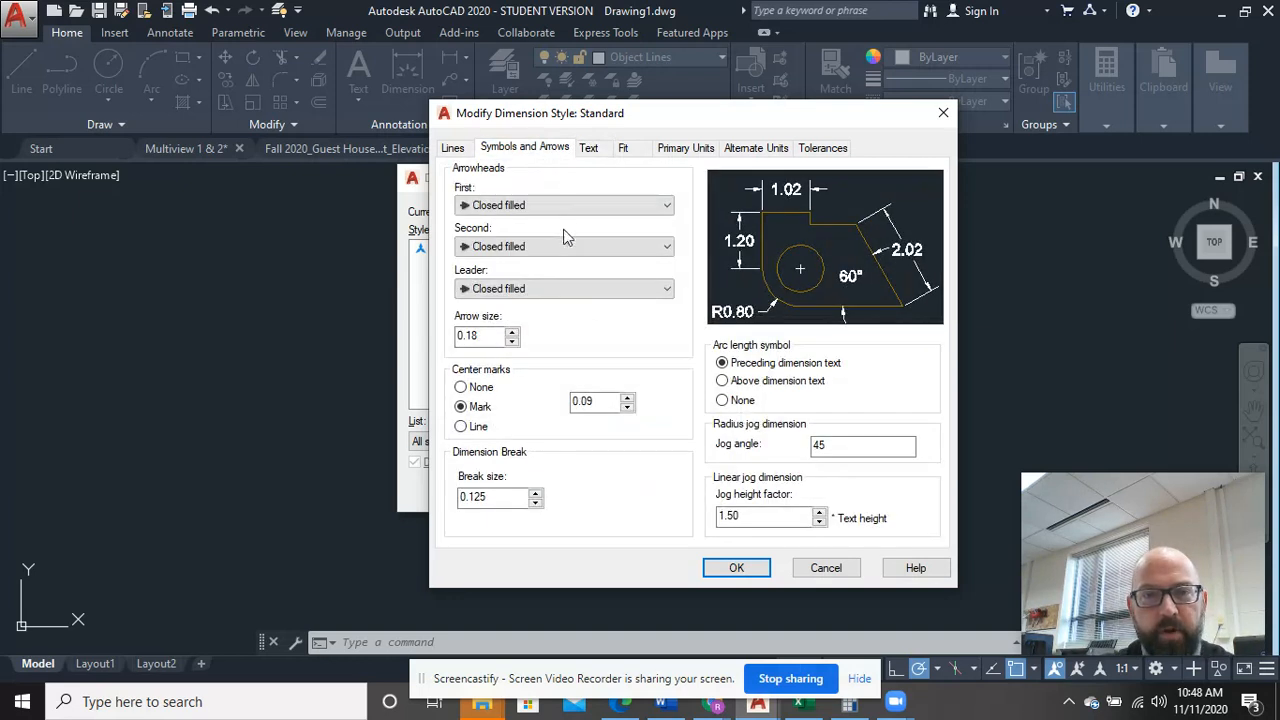
{"action": "left_click_drag", "start_coordinate": [505, 340], "coordinate": [454, 338]}
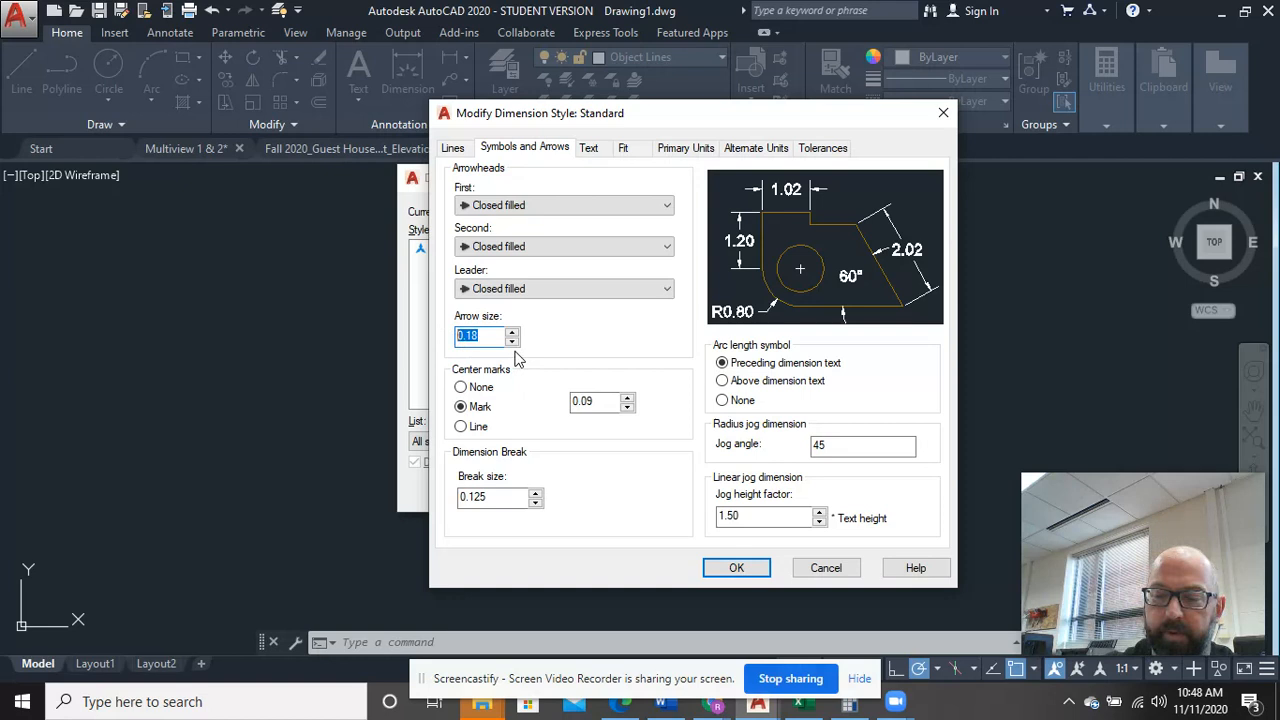
{"action": "type", "text": ".24"}
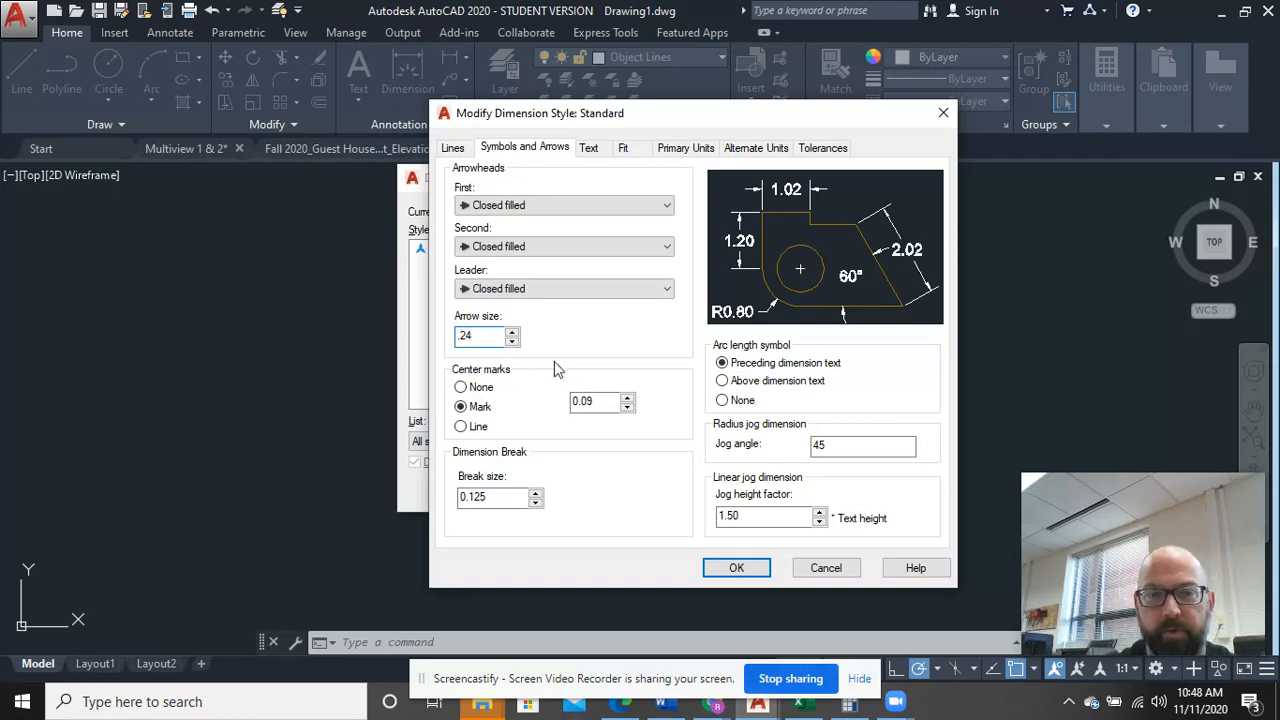
{"action": "left_click_drag", "start_coordinate": [600, 400], "coordinate": [565, 397]}
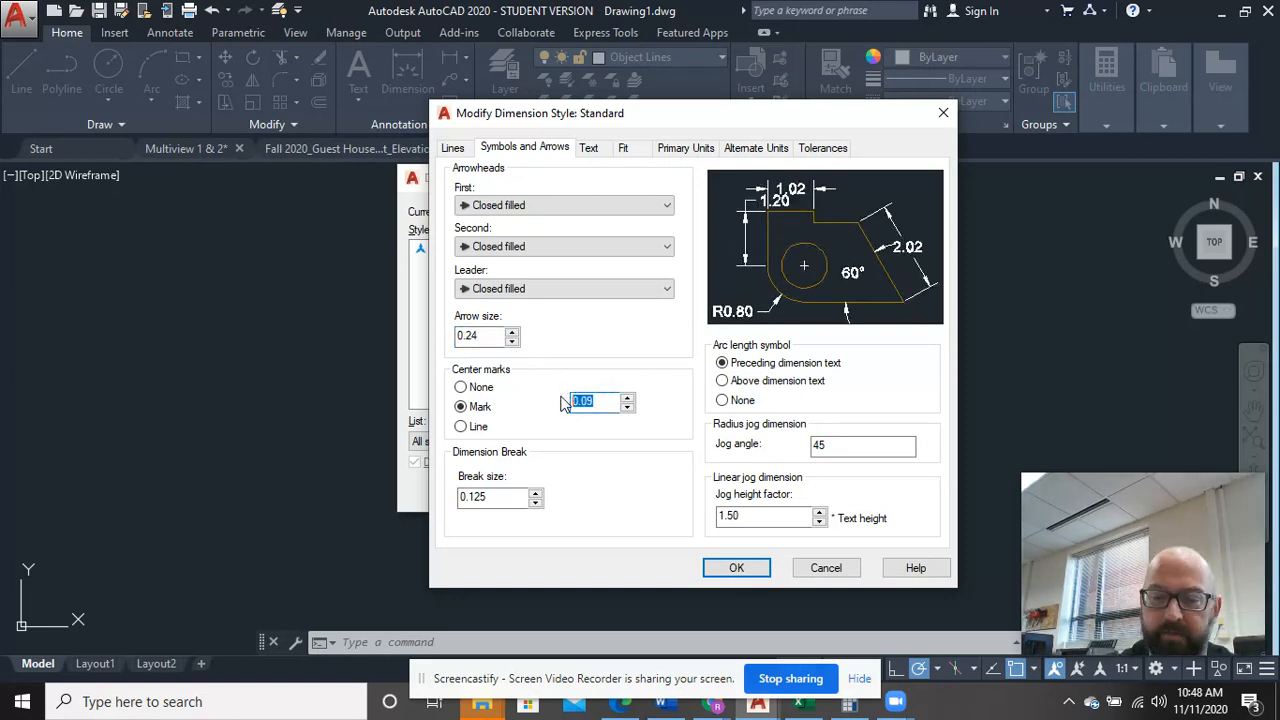
{"action": "type", "text": ".12"}
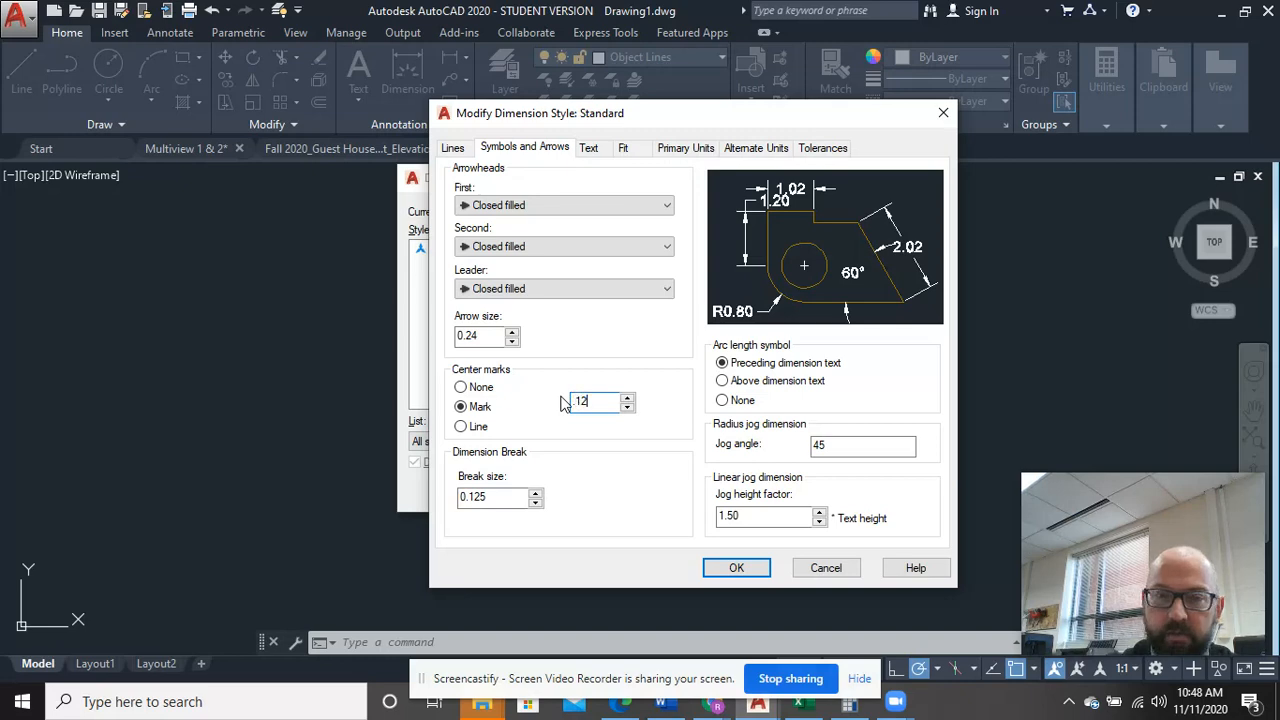
{"action": "left_click", "coordinate": [757, 568]}
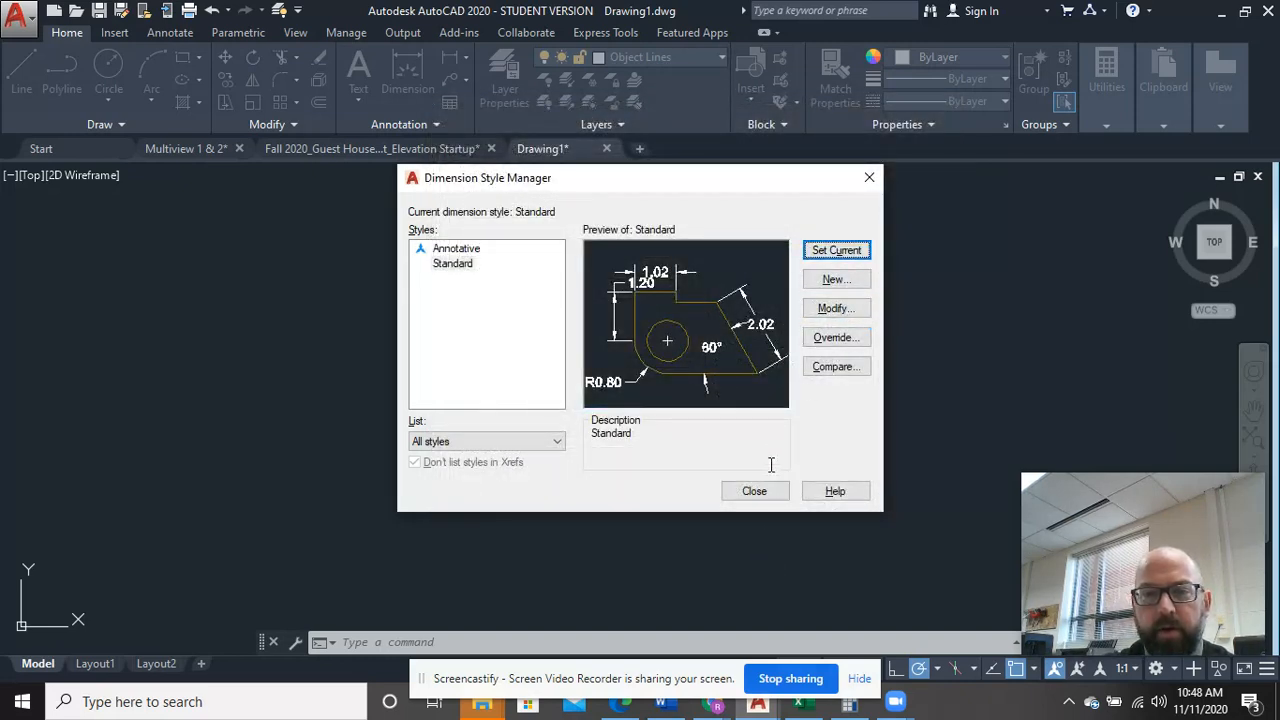
{"action": "left_click", "coordinate": [754, 491]}
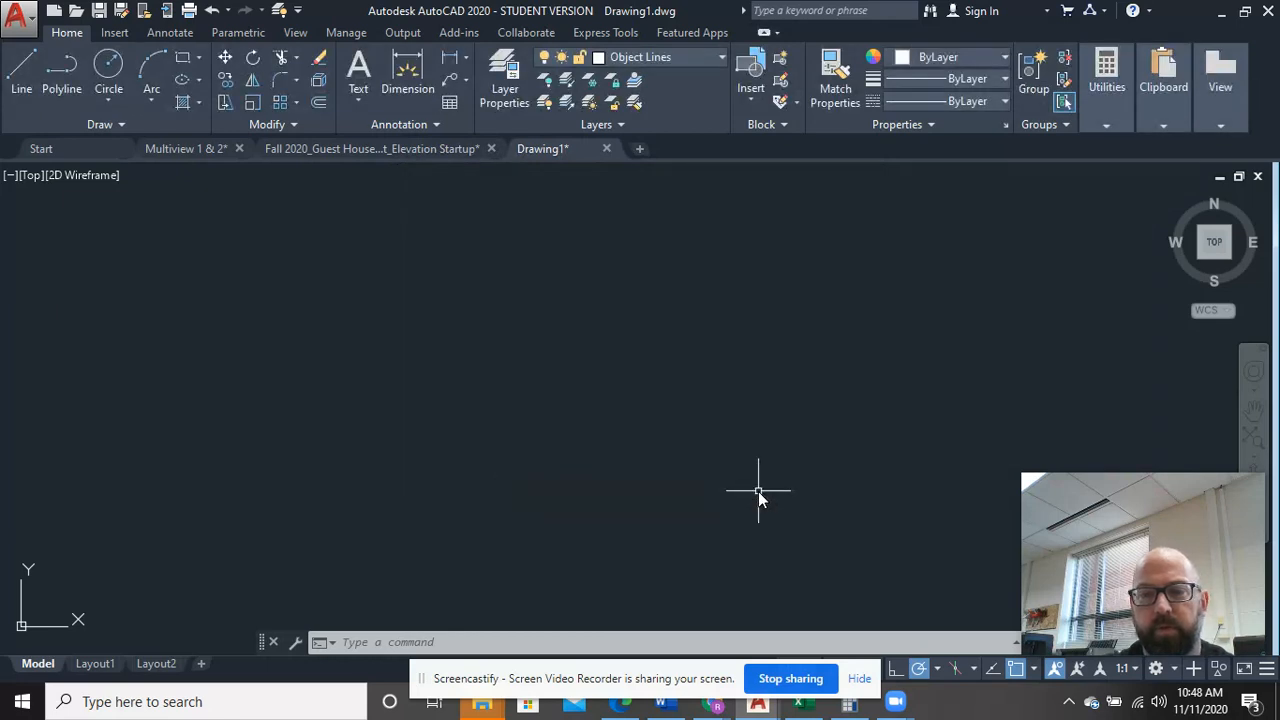